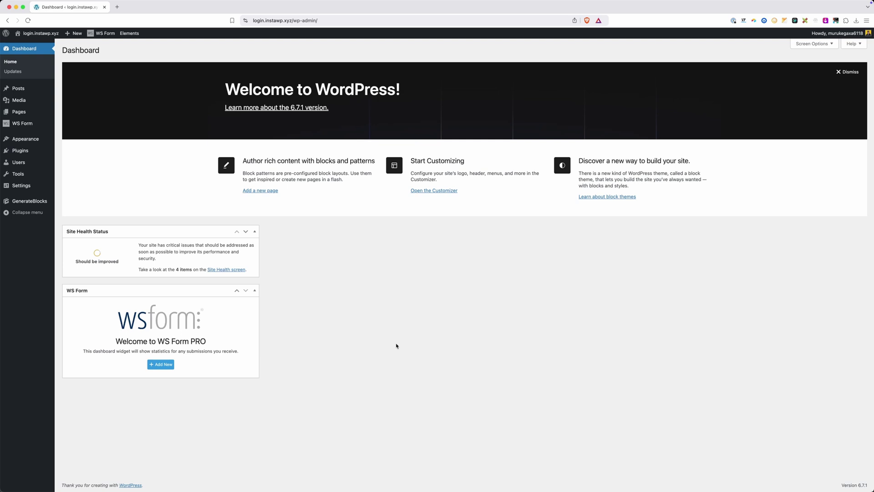
- Open Installed Plugins and check that WS Form PRO and its User Management add-on are listed
left_click(75, 151)
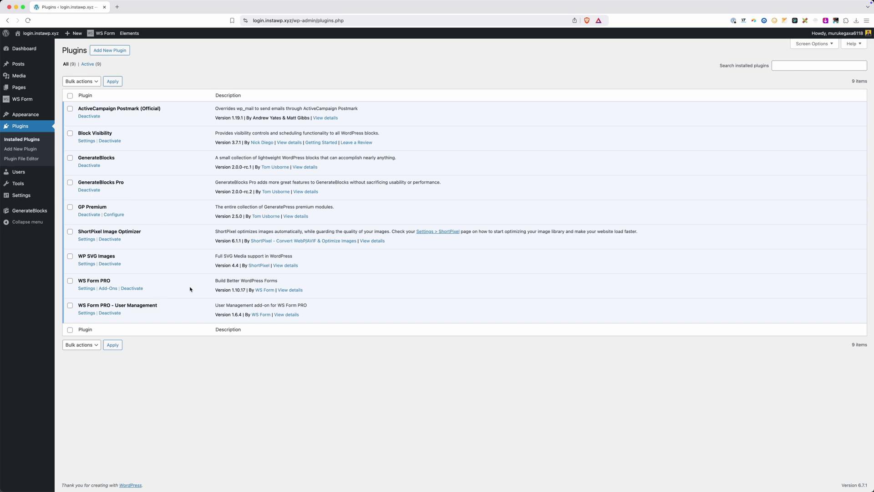
left_click_drag(157, 306, 114, 306)
left_click(142, 307)
- From All Pages, view the Home front page on the live site, then close it
left_click(70, 89)
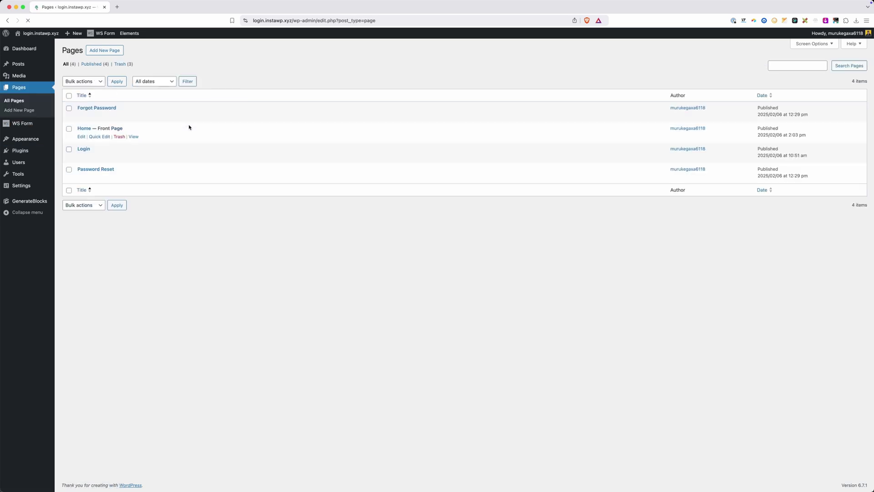
left_click(133, 137, "super")
key("ctrl+Tab")
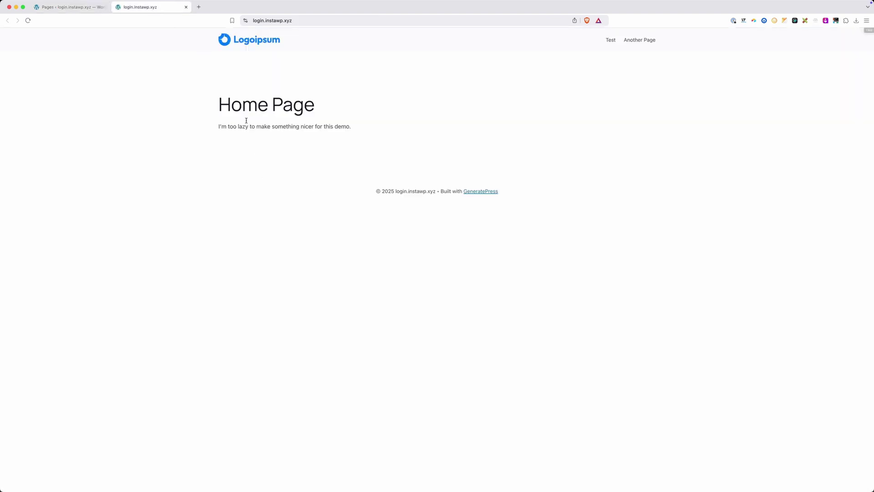
left_click(186, 7)
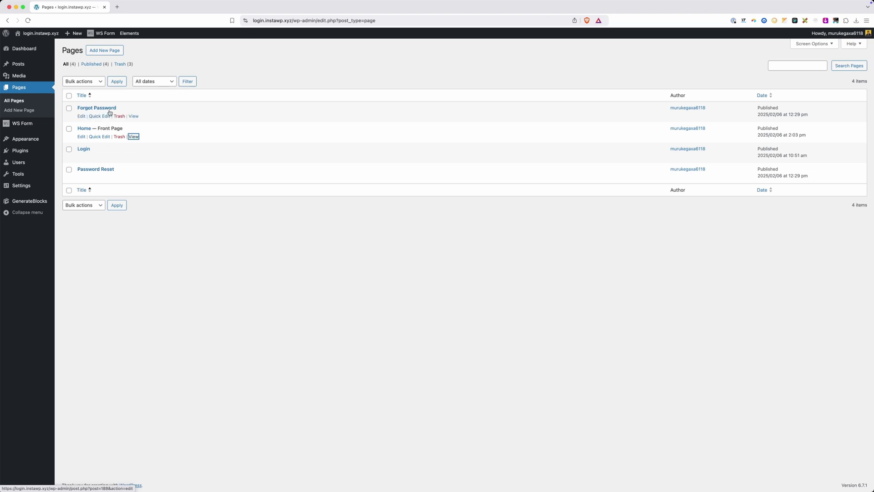
- Review the live Login, Forgot Password (Recover Your Password) and Password Reset pages
left_click(133, 157, "super")
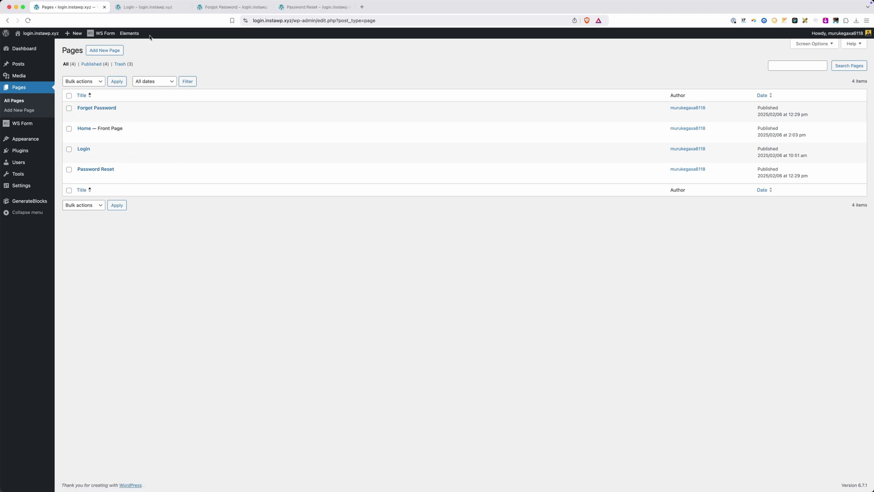
left_click(154, 7)
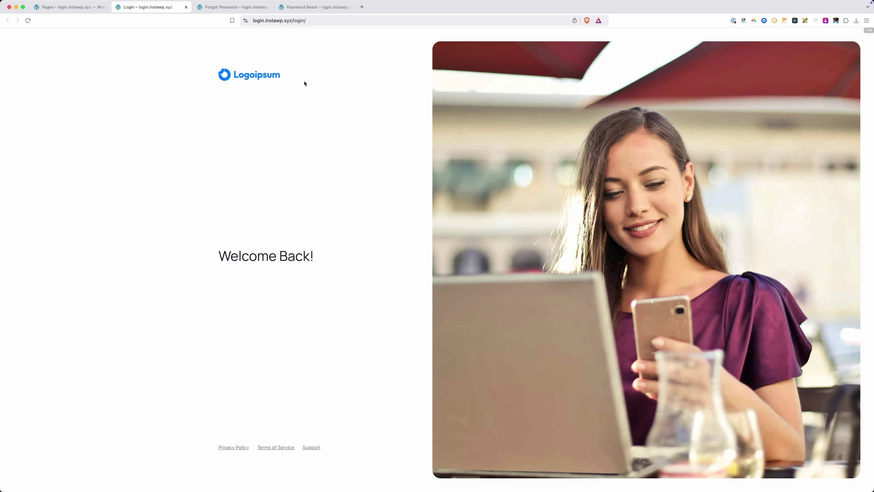
left_click(234, 6)
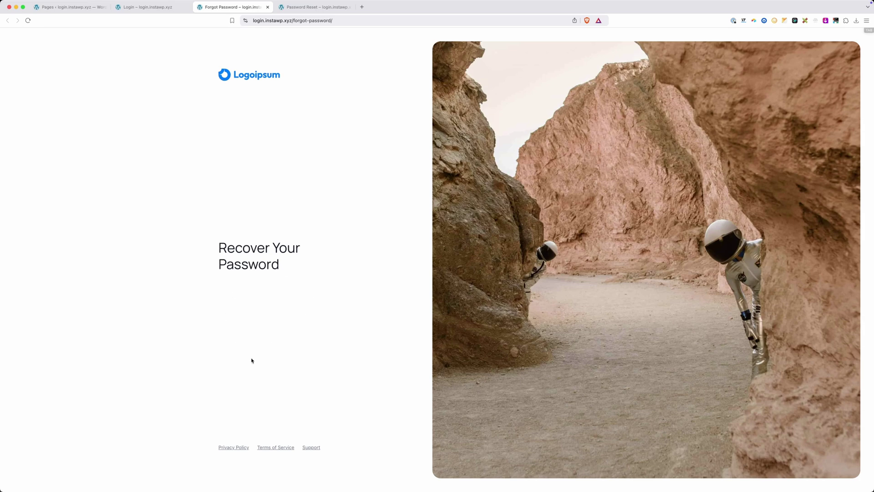
left_click_drag(293, 267, 220, 244)
left_click(237, 171)
left_click(310, 7)
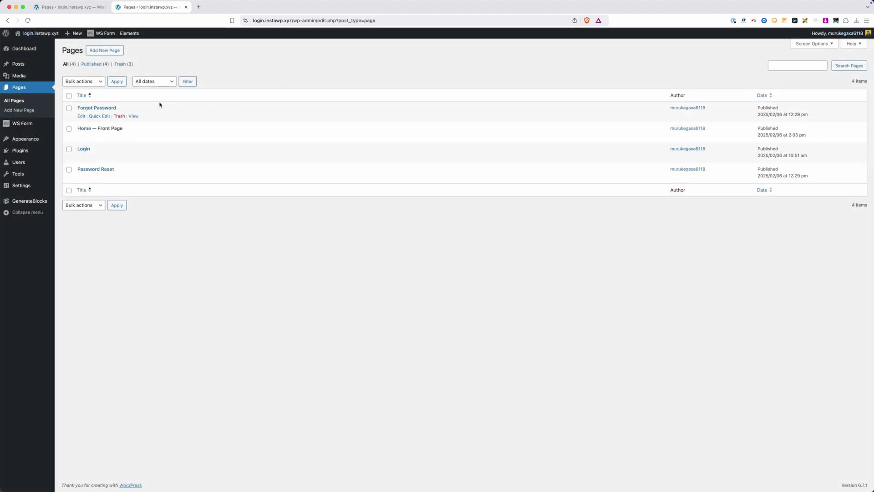
- Quick Edit Forgot Password, Login and Password Reset to check their slugs, e.g. forgot-password and password-reset
left_click(103, 115)
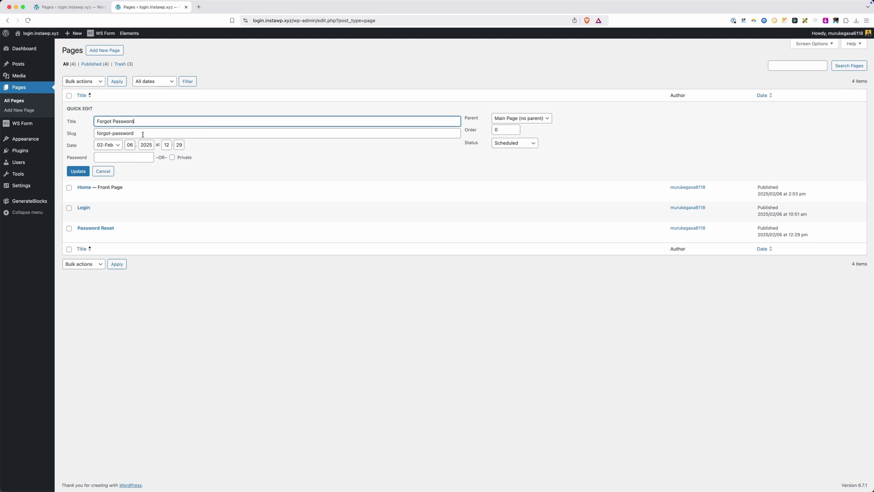
left_click_drag(143, 134, 93, 134)
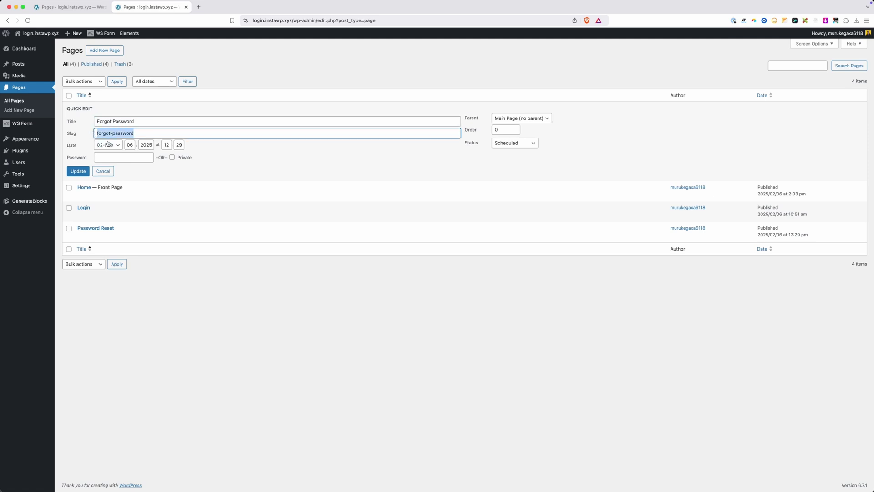
left_click(99, 215)
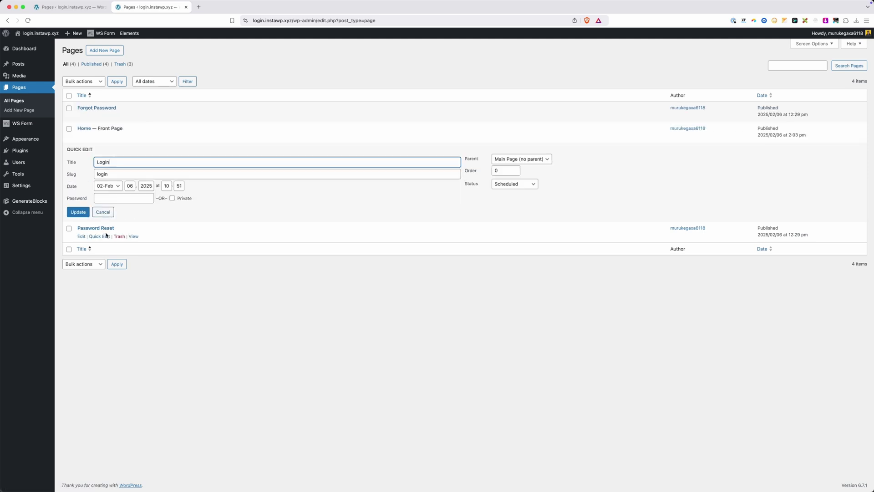
key("Tab")
left_click(103, 236)
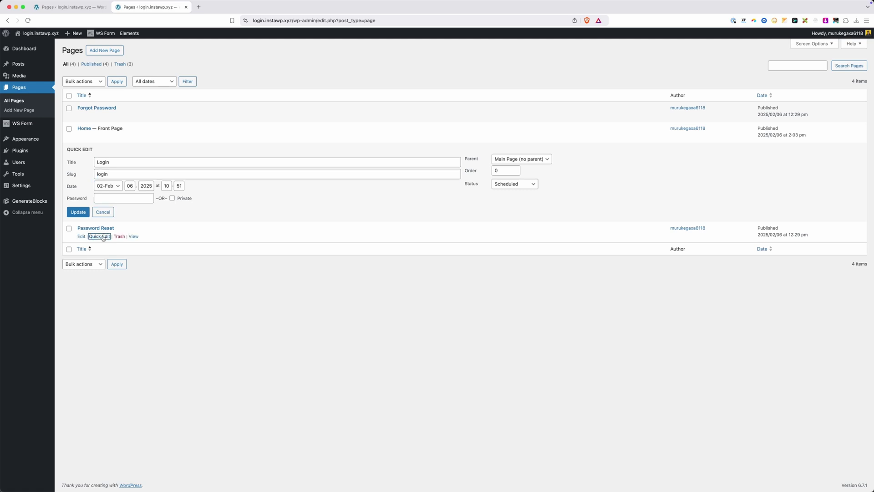
left_click(101, 195)
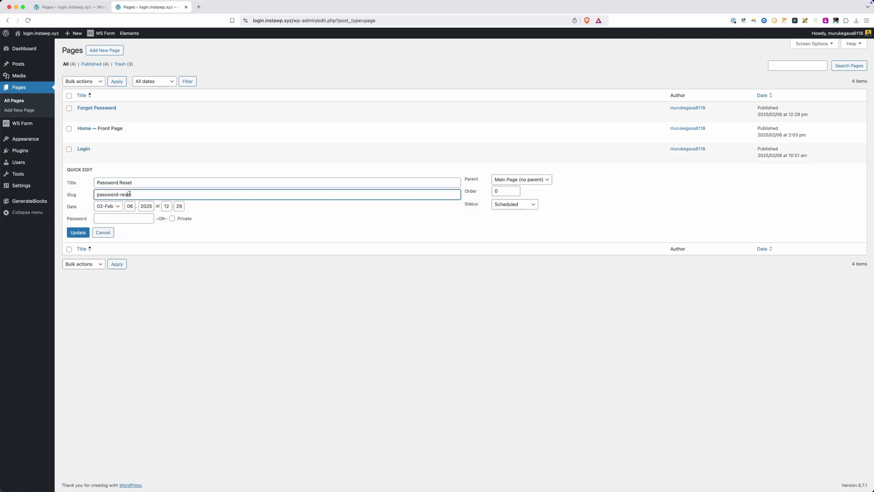
left_click_drag(135, 194, 96, 195)
- Start a new WS Form form and show the User Management templates, including Log In and Reset Password
mouse_move(34, 124)
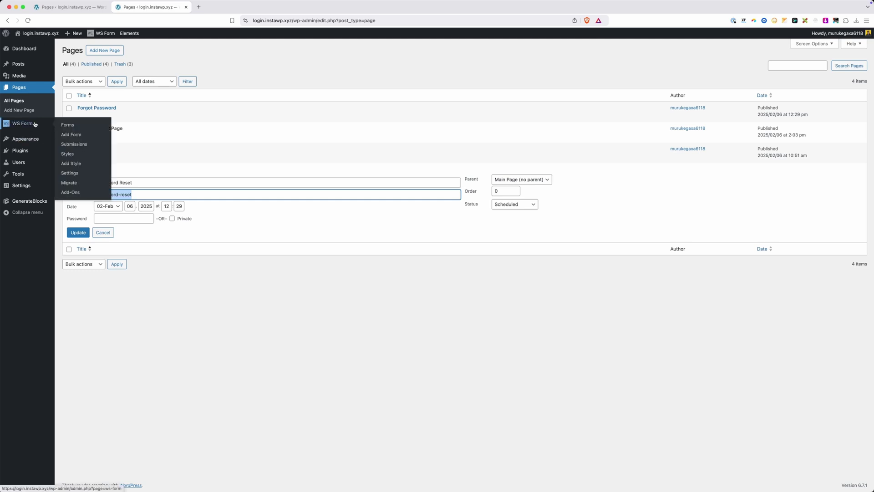
left_click(68, 126)
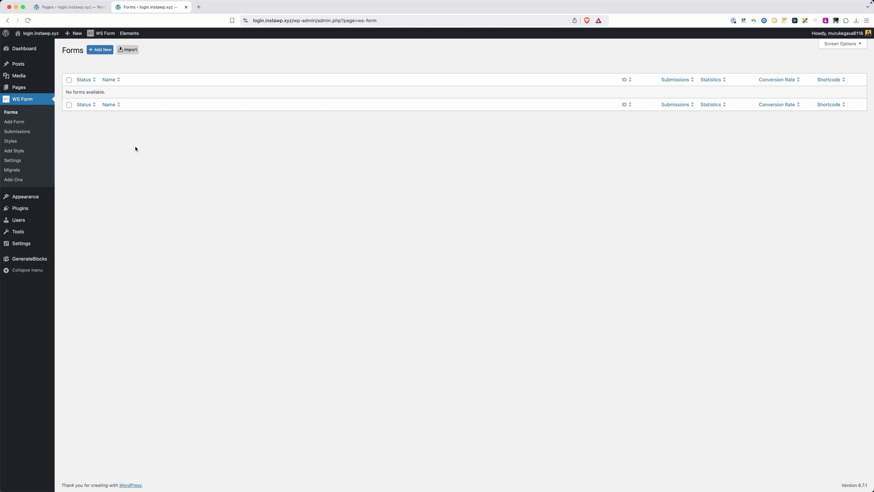
left_click(100, 49)
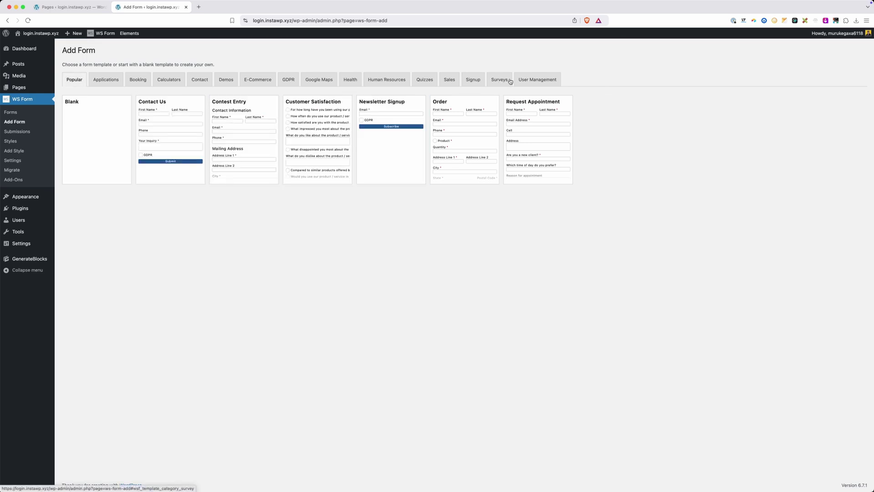
left_click(542, 82)
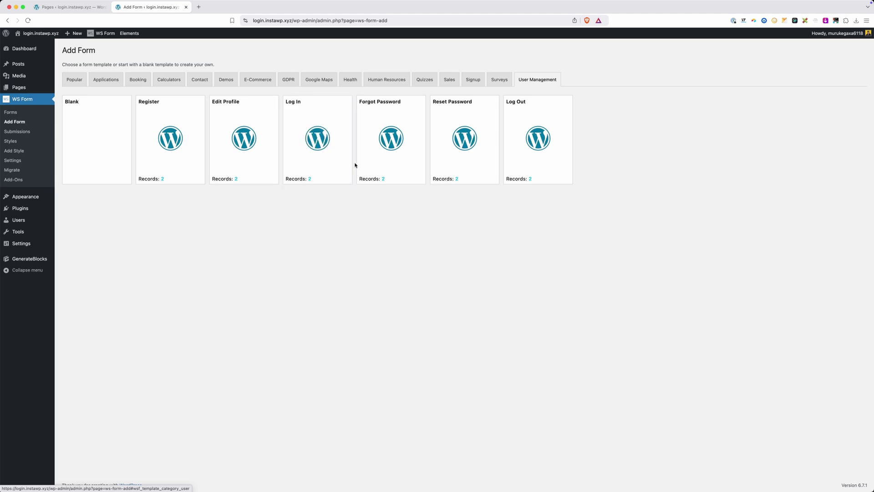
mouse_move(386, 139)
- Create a form from the Log In template and tick Remove Width on its Log In button
mouse_move(331, 178)
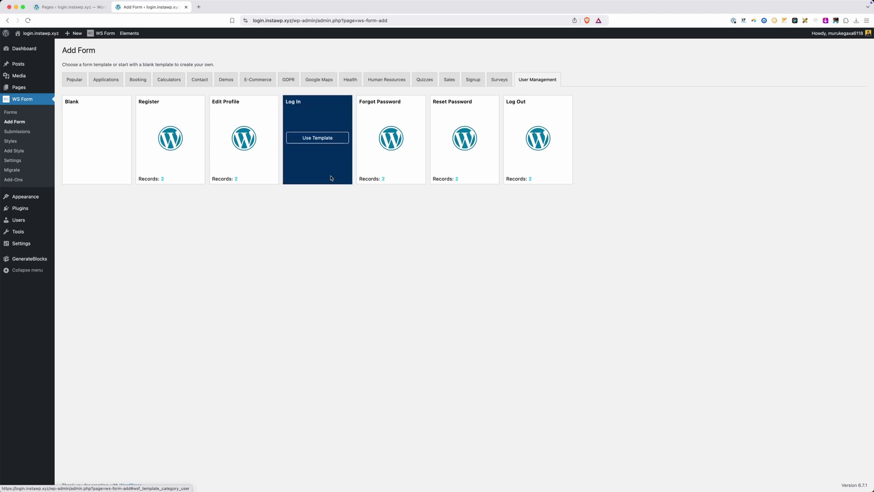
left_click(302, 139)
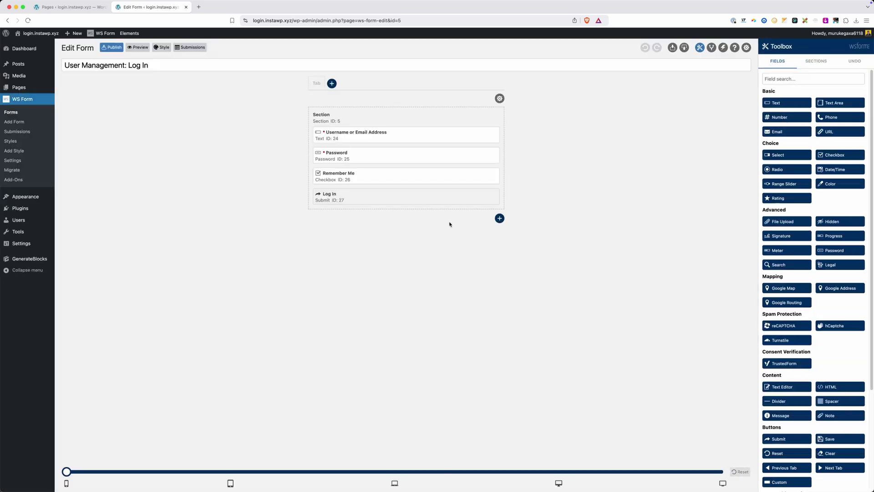
left_click(489, 196)
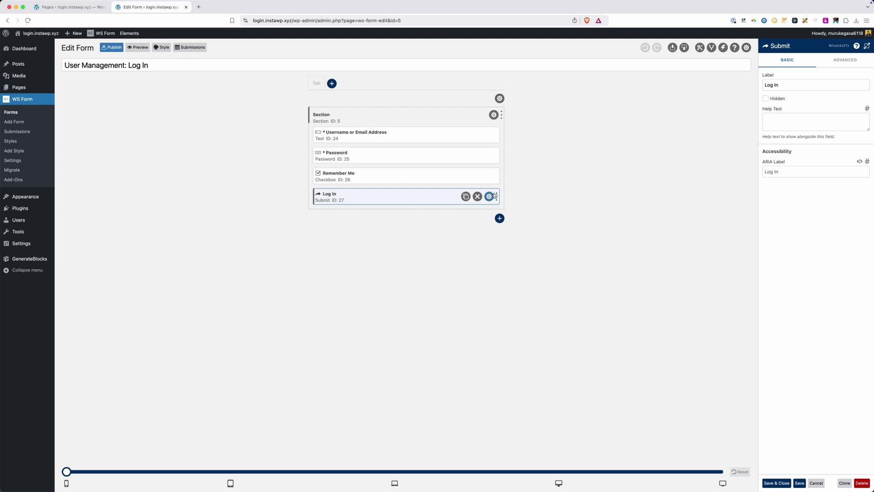
left_click(843, 61)
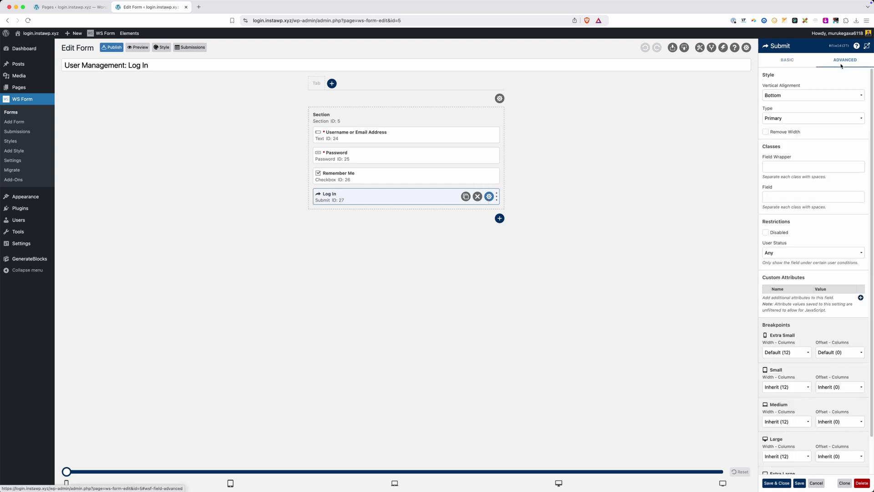
left_click(775, 132)
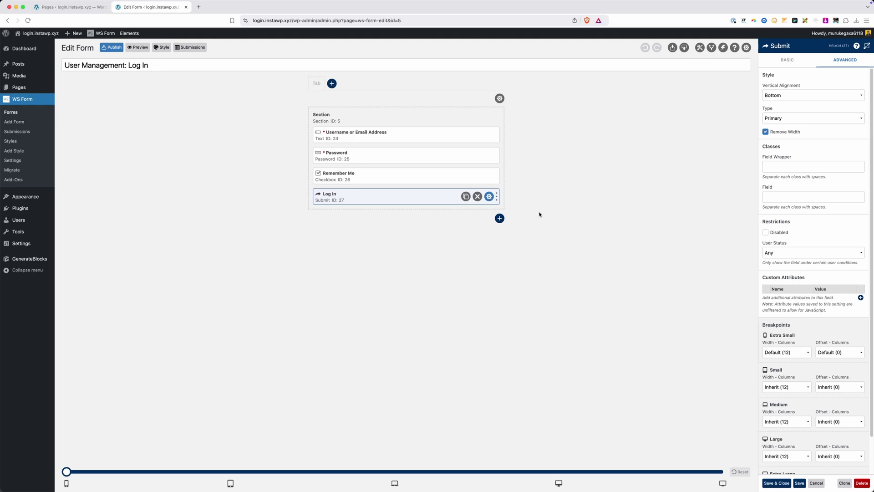
left_click(700, 48)
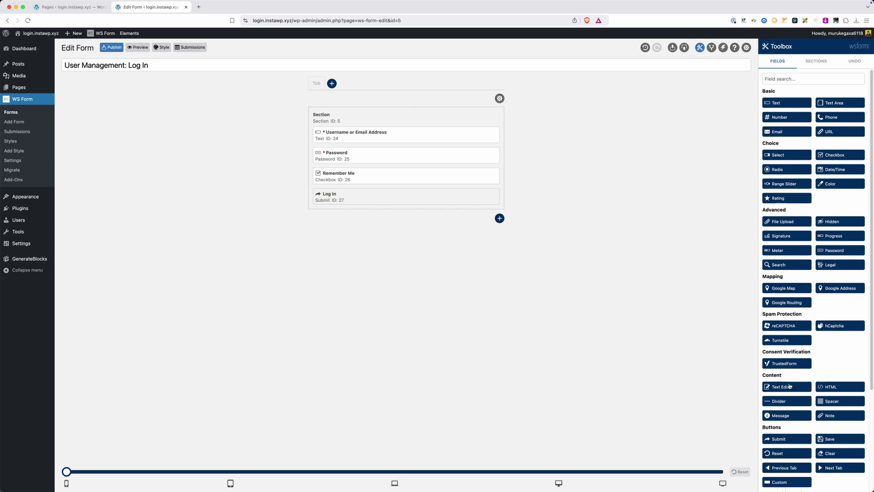
- Add a Text Editor field below Log In reading 'Forgot Password?', linked to /forgot-password
left_click_drag(793, 386, 364, 214)
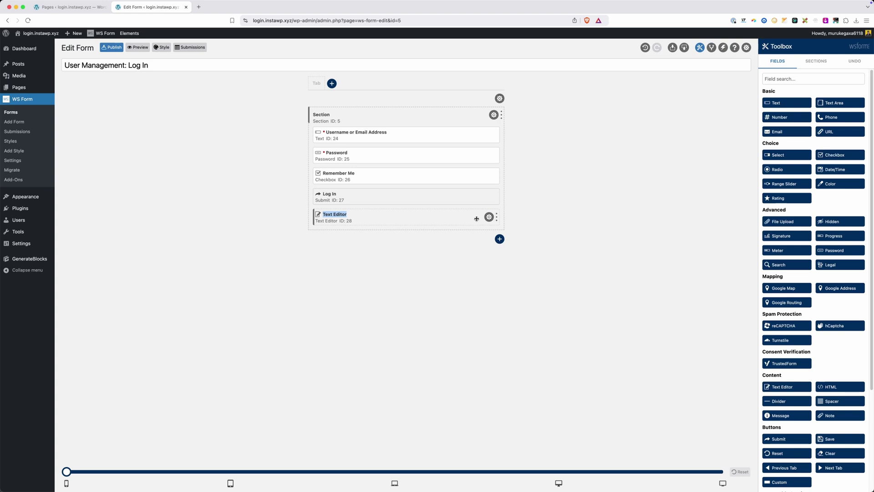
left_click(488, 218)
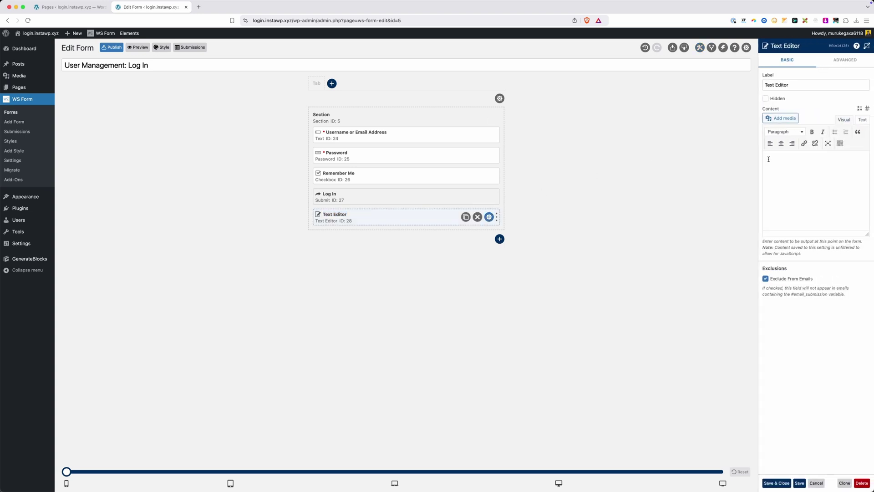
left_click(780, 172)
type("Forgot Password?")
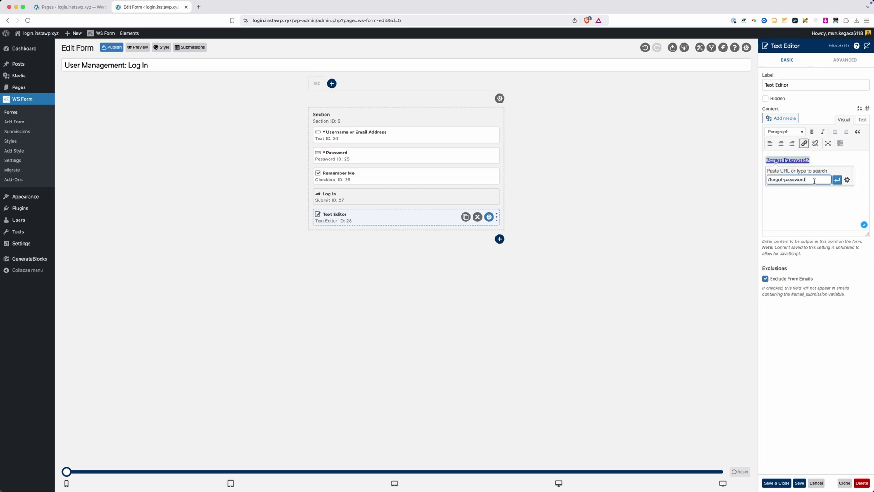
left_click(838, 180)
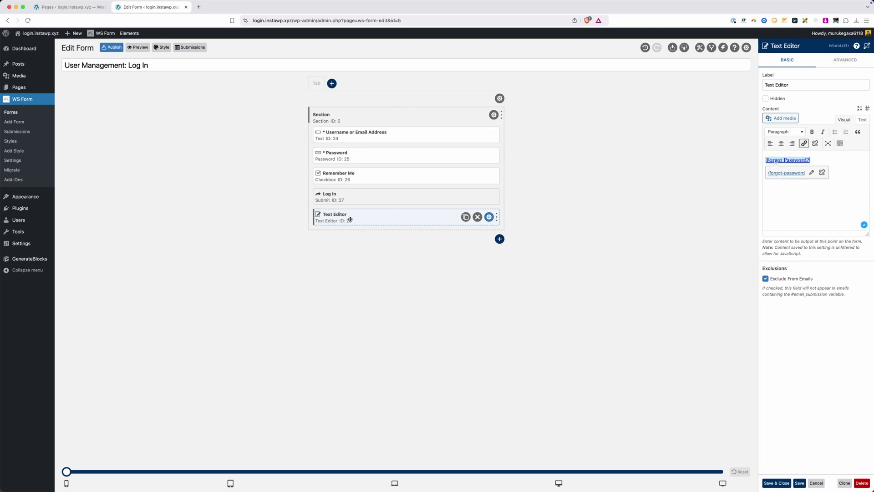
- At tablet width, narrow Log In to a third and fit the Forgot Password? text beside it
left_click_drag(68, 472, 169, 474)
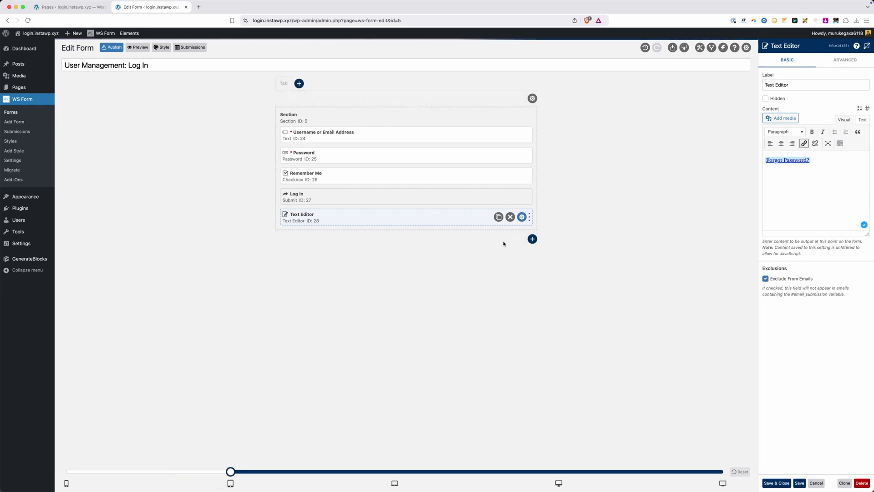
left_click(523, 196)
left_click_drag(528, 196, 359, 195)
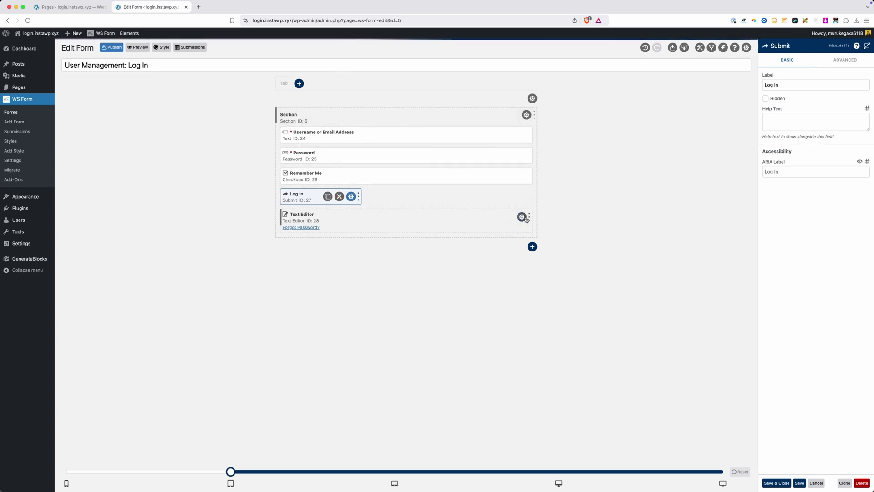
left_click_drag(527, 214, 445, 203)
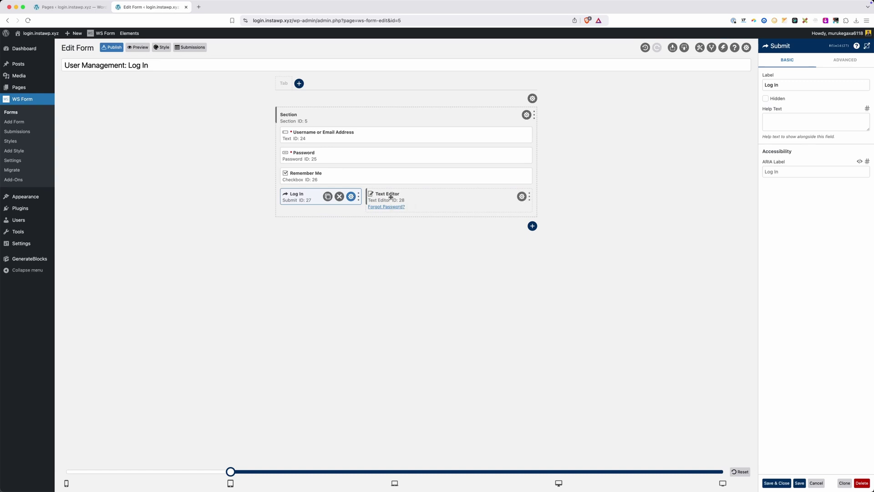
- Set the Forgot Password text block's vertical alignment to Middle
left_click(845, 60)
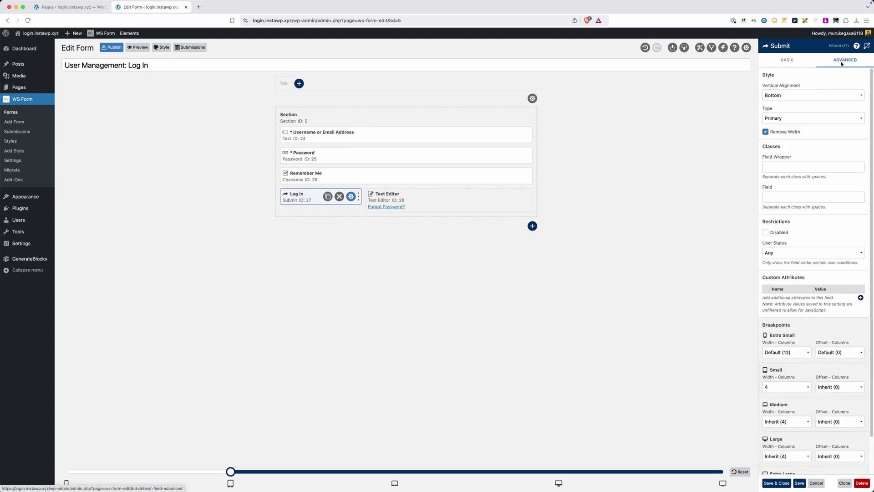
left_click(779, 95)
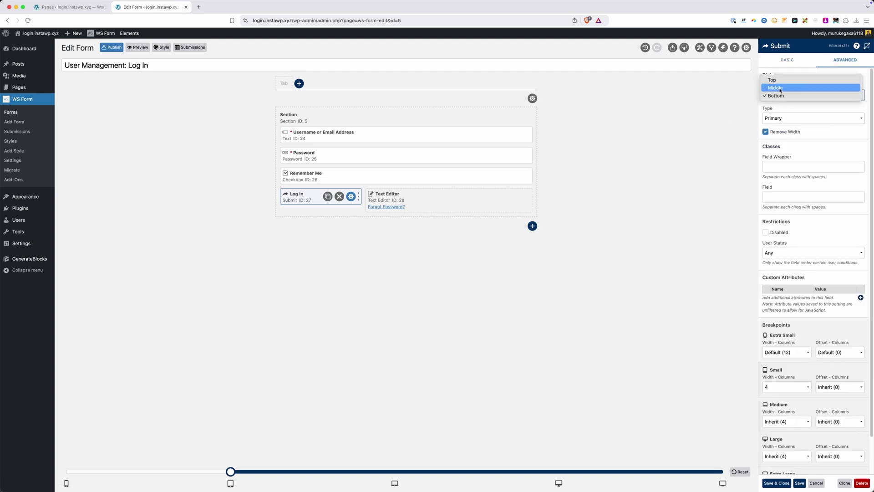
left_click(779, 91)
left_click(522, 196)
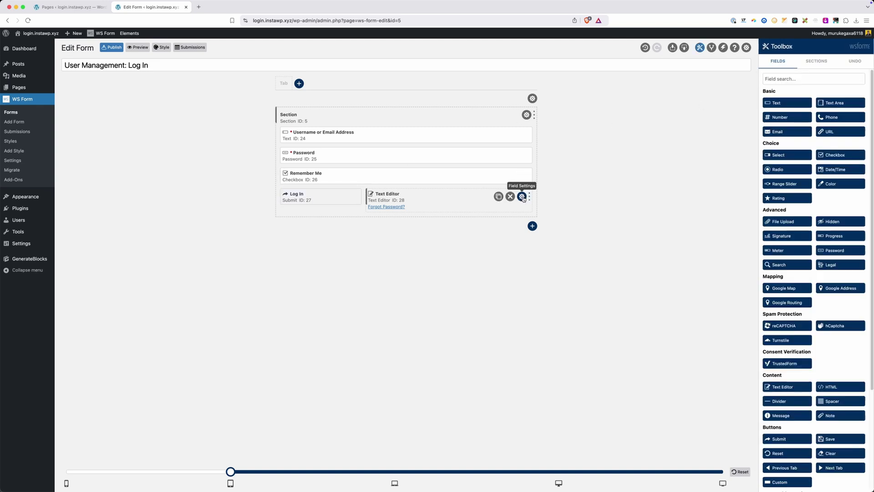
left_click(844, 60)
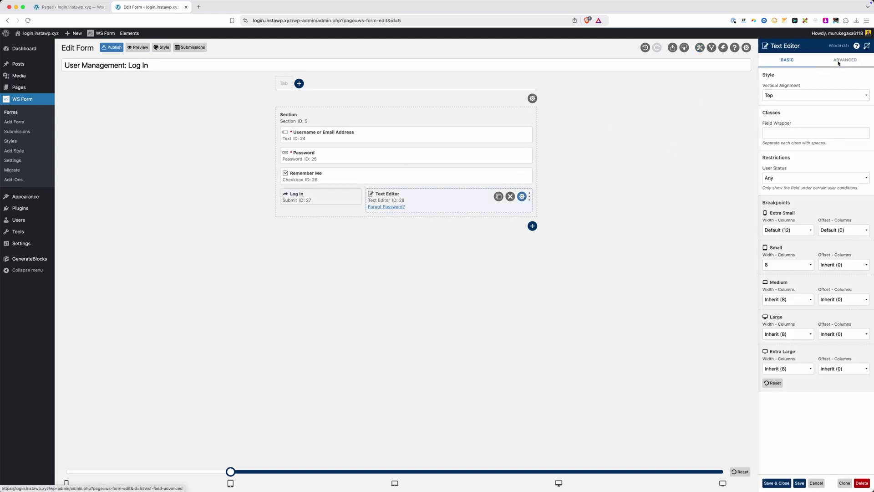
left_click(791, 96)
left_click(775, 104)
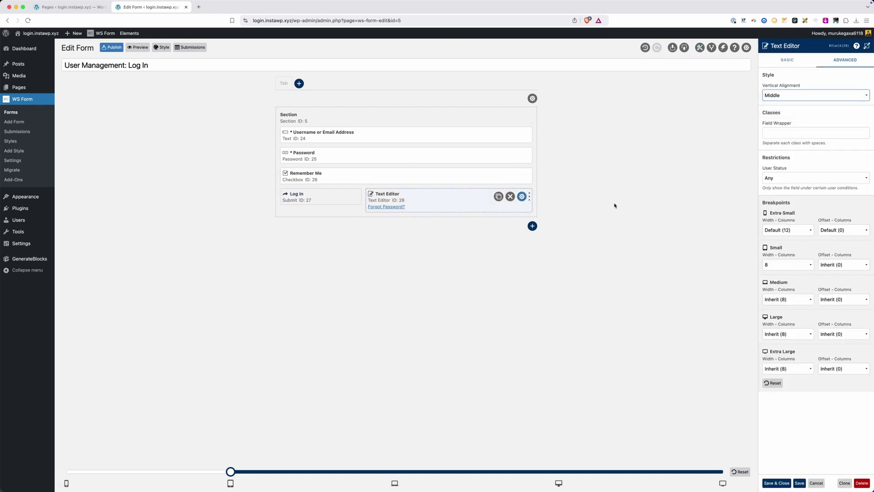
left_click(701, 404)
- Hide the Remember Me checkbox's label and bring up the form's actions
left_click(326, 177)
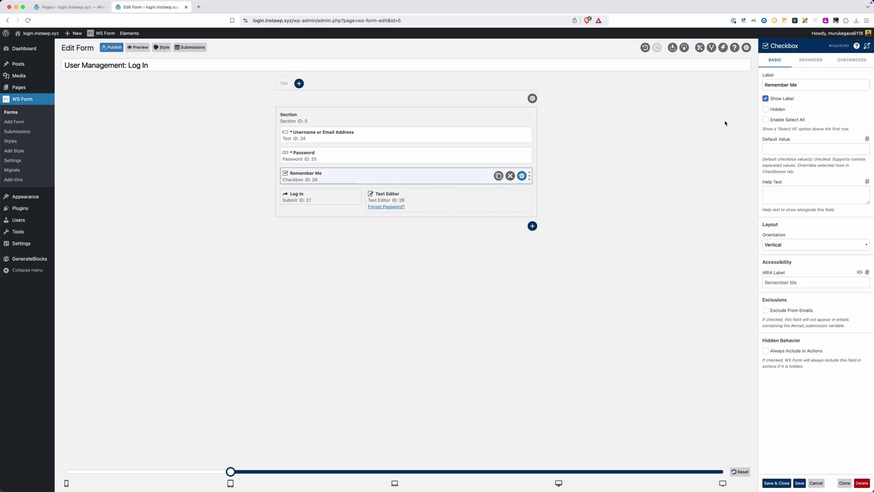
left_click(765, 98)
left_click(723, 48)
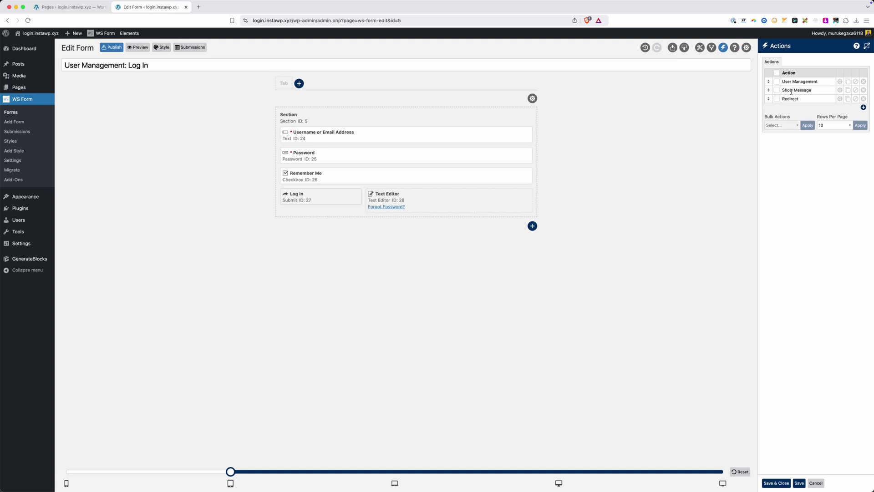
- Review the Show Message action's success message and duration, and the Redirect action
left_click(840, 90)
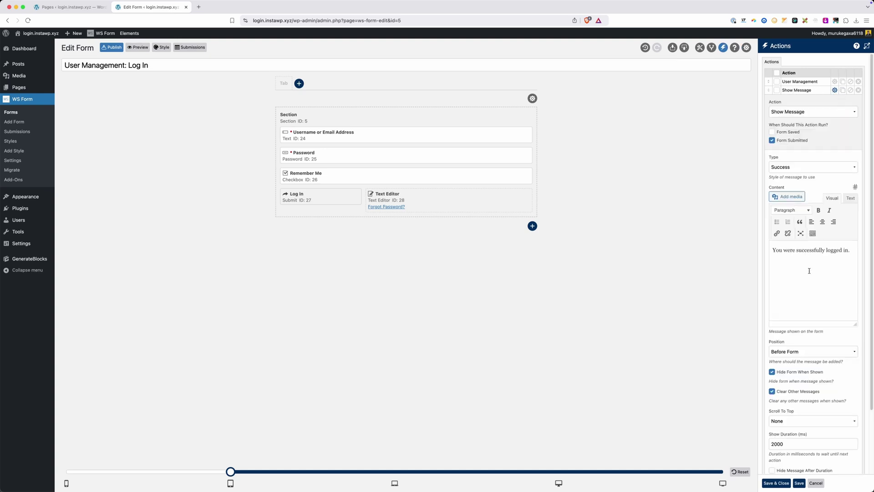
left_click_drag(773, 251, 850, 250)
left_click(850, 250)
double_click(772, 443)
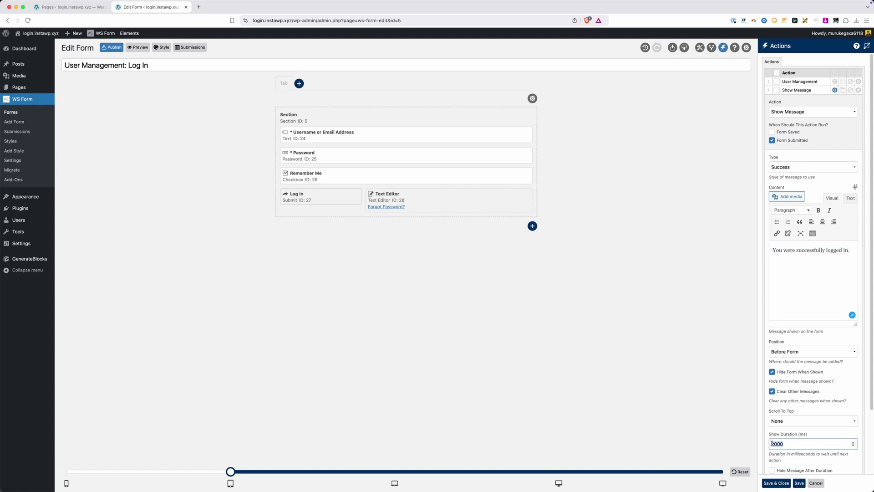
left_click(835, 90)
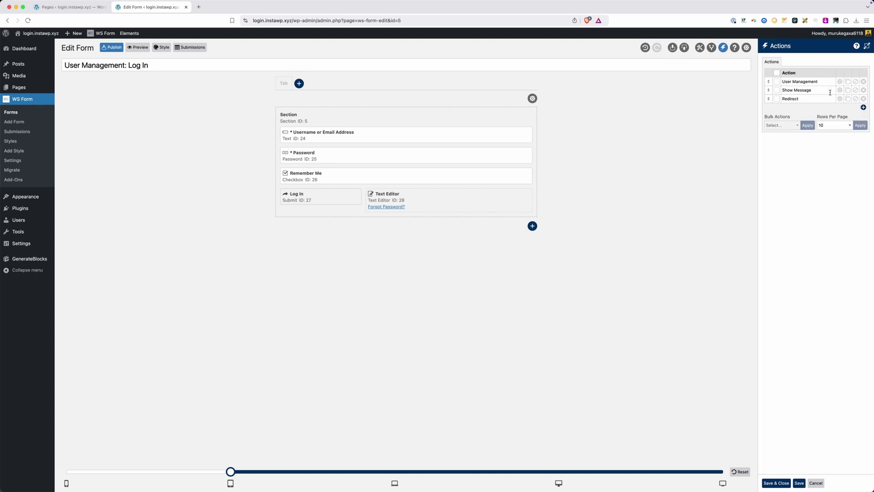
left_click(841, 98)
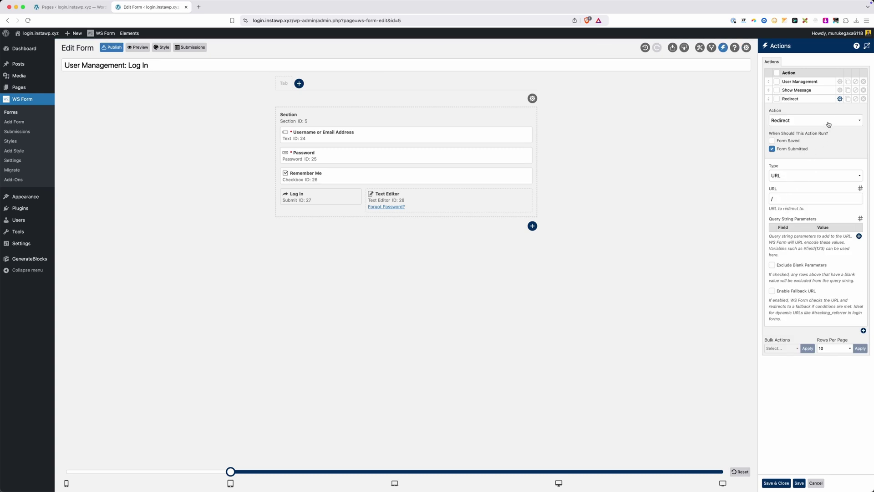
left_click(840, 99)
left_click(840, 90)
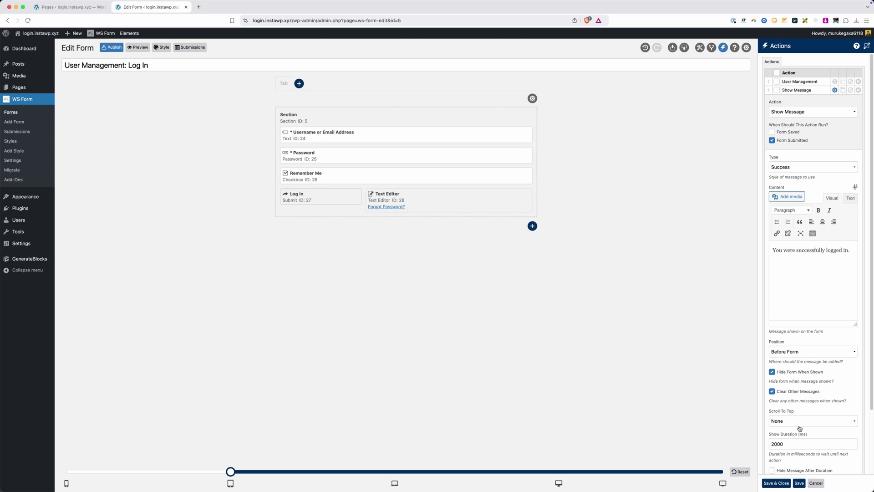
- Change the Show Message duration to 1000 ms, save the actions, and show User Management templates
left_click(769, 445)
key("Delete")
type("1")
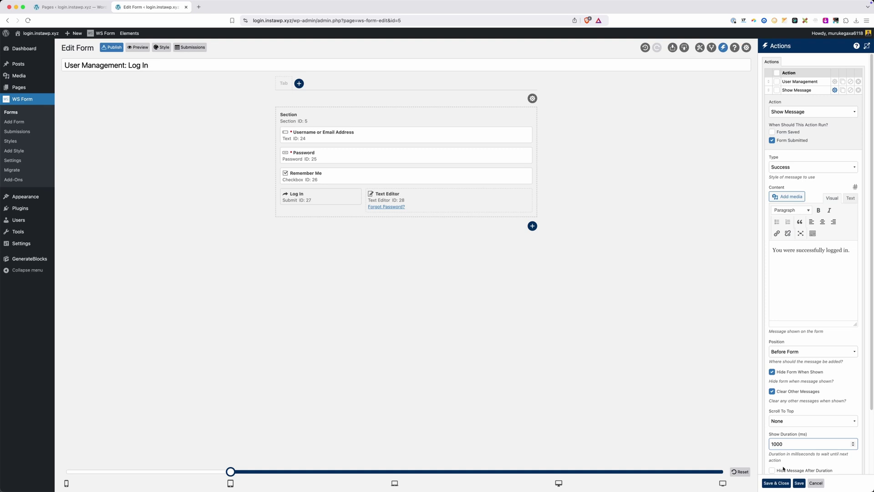
left_click(777, 482)
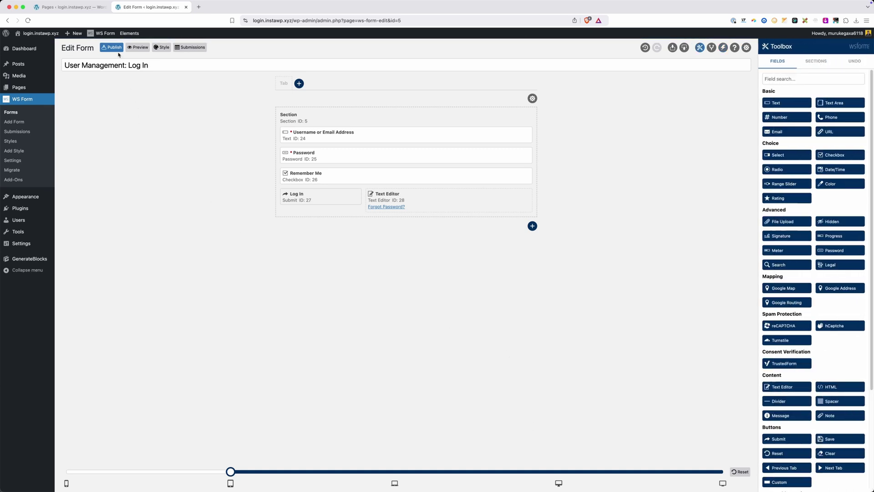
left_click(19, 122)
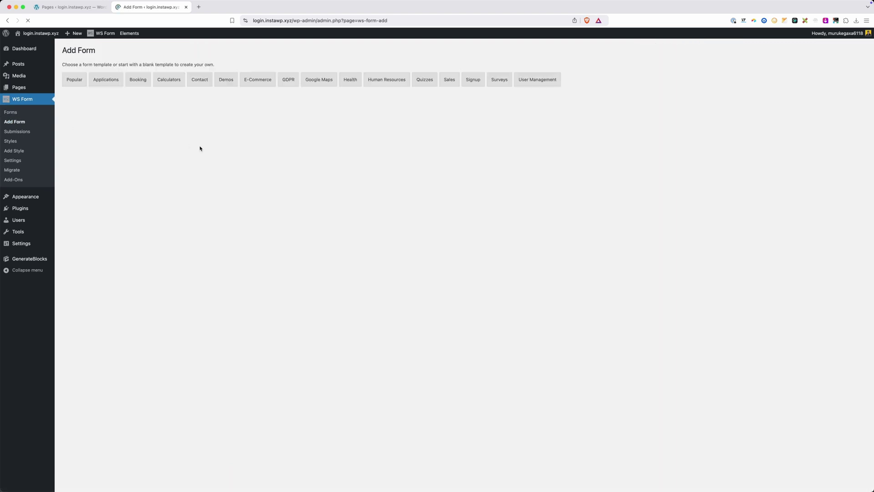
left_click(528, 80)
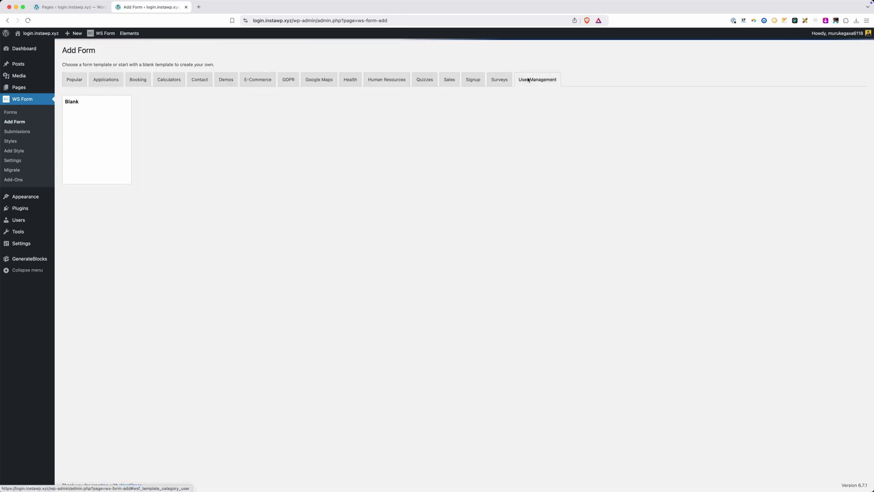
- Create a Forgot Password form, remove its Get New Password button's width, and expand Send Email
left_click(391, 139)
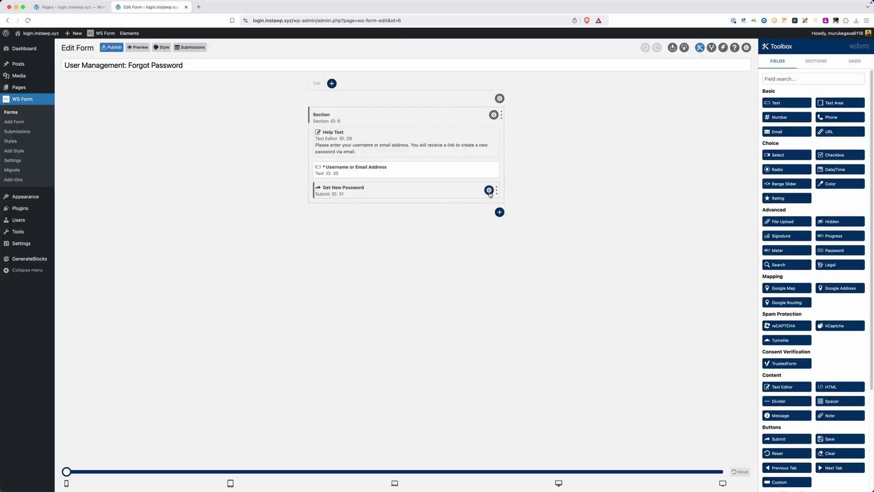
left_click(489, 190)
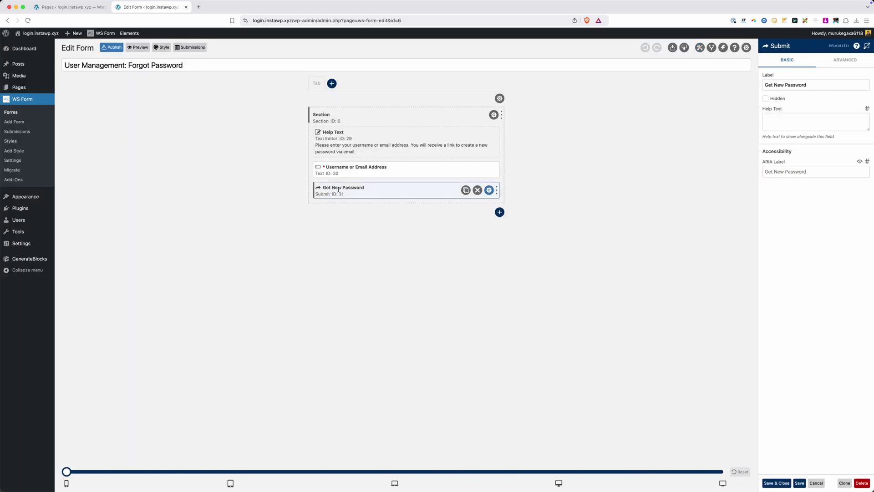
left_click(845, 60)
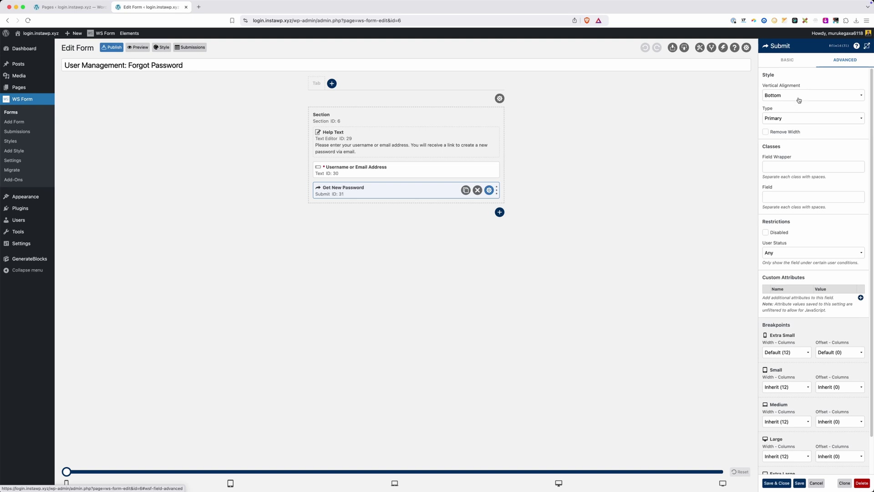
left_click(785, 133)
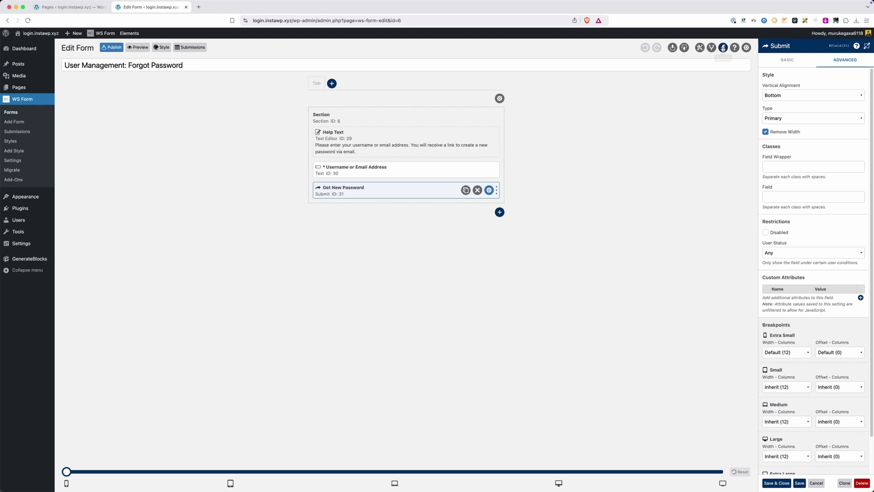
left_click(723, 48)
left_click(841, 90)
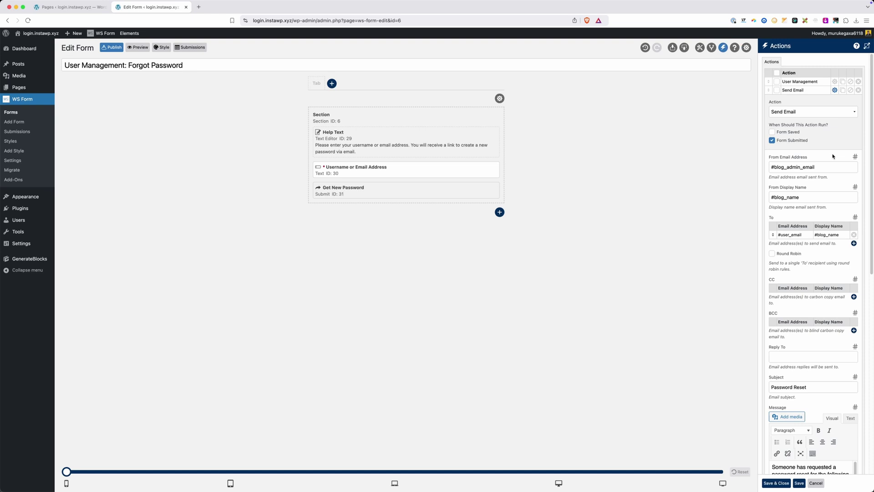
- Change the email link to #user_lost_password_url("/password-reset") and save the actions
scroll(816, 297, "down", 6)
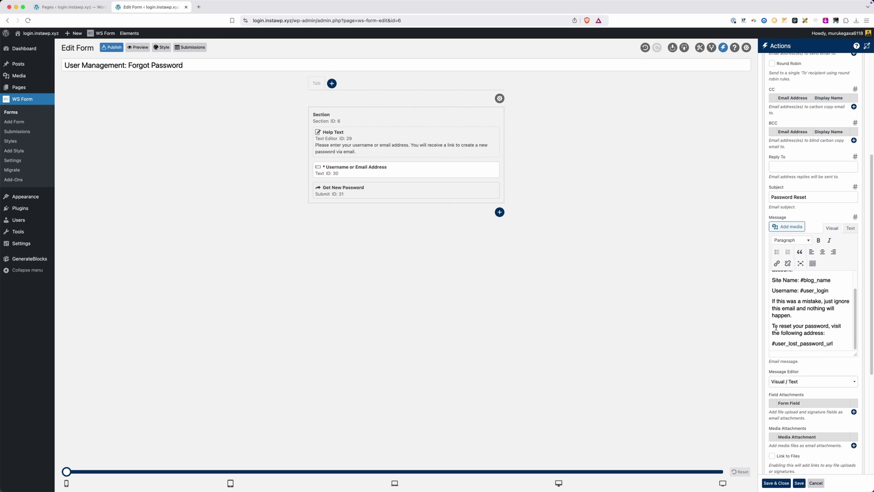
left_click(772, 326)
left_click_drag(842, 344, 772, 342)
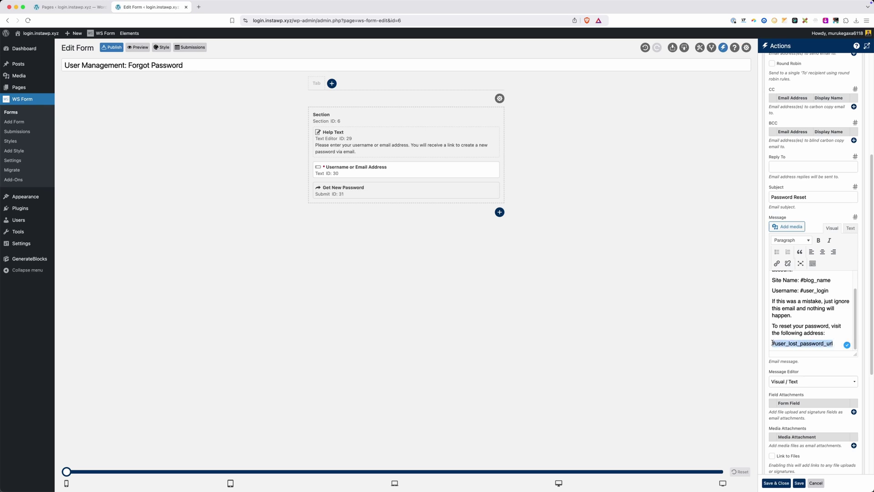
left_click(777, 343)
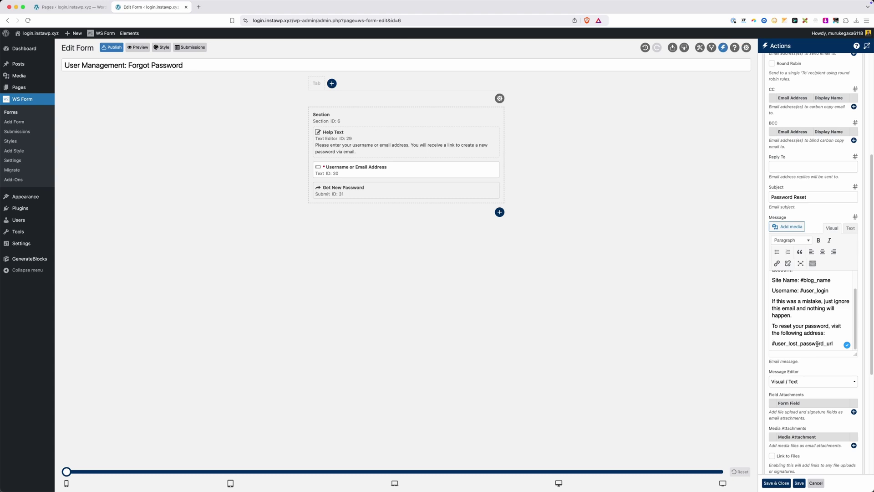
double_click(818, 344)
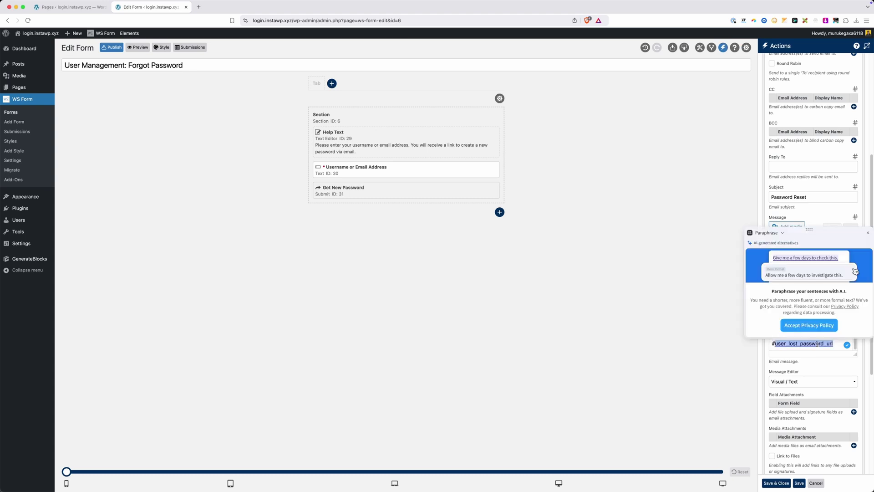
key("ctrl+v")
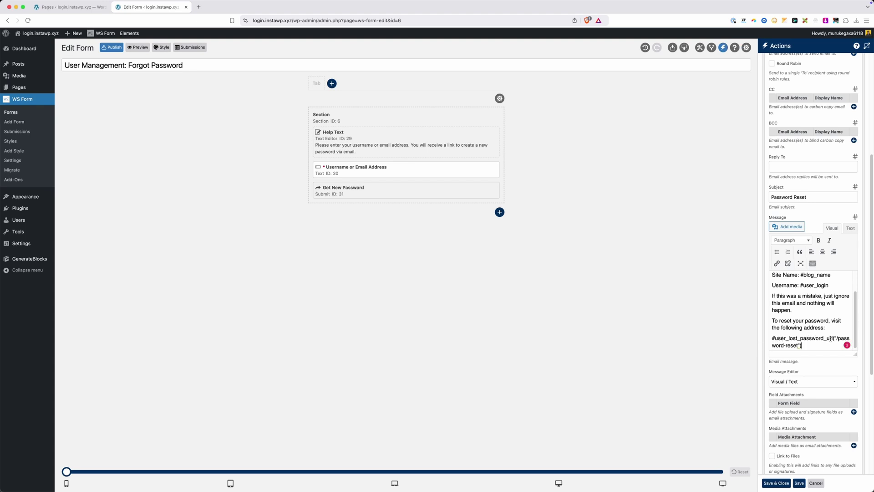
left_click_drag(837, 339, 798, 346)
left_click(777, 483)
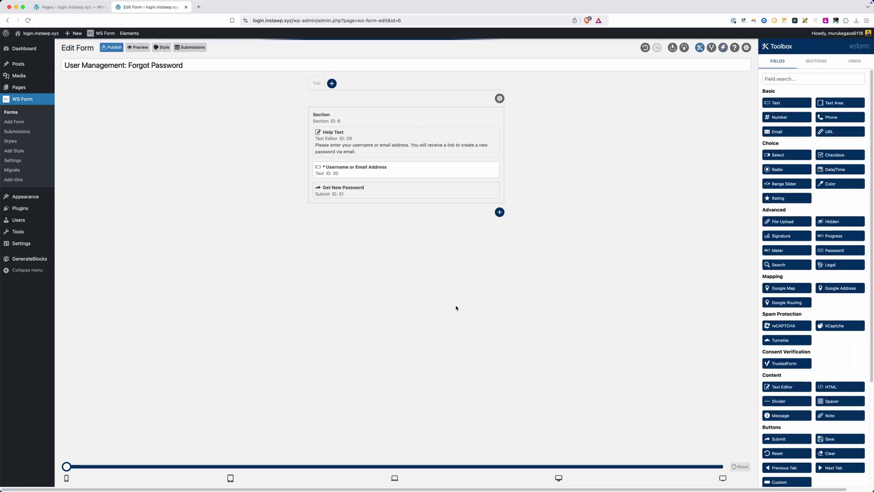
- Publish the Forgot Password form and create a new form from the User Management Reset Password template
left_click(113, 49)
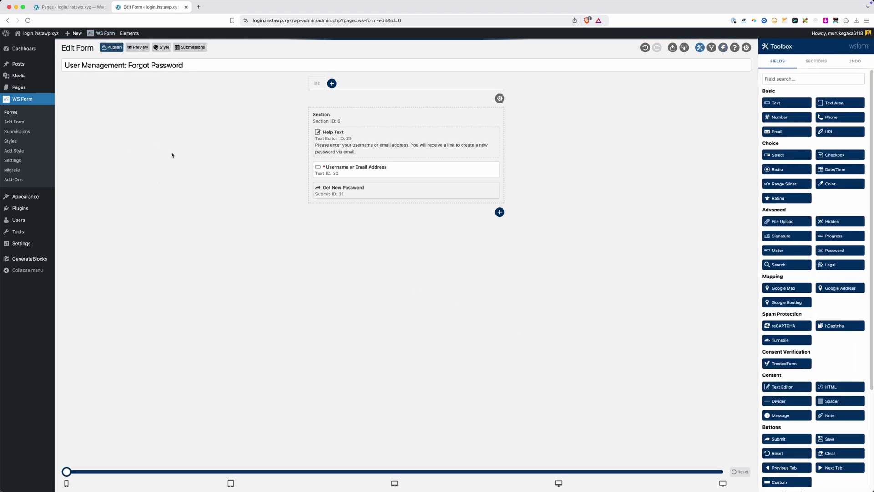
left_click(25, 122)
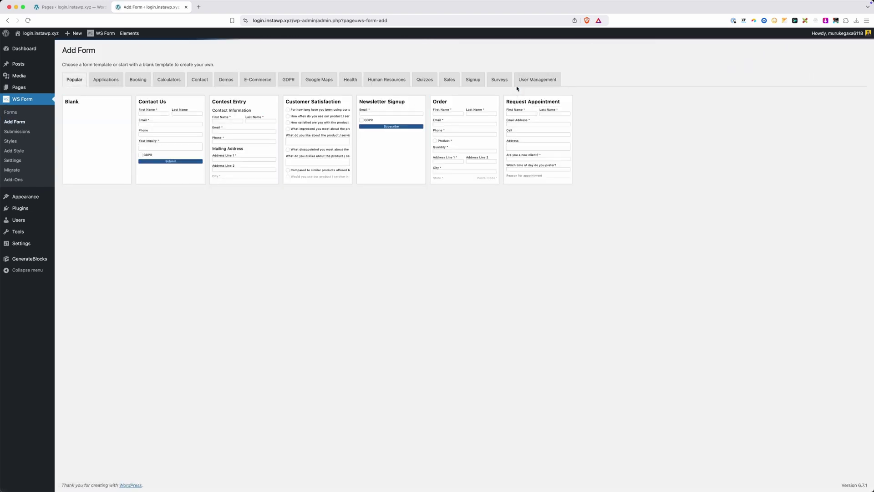
left_click(523, 83)
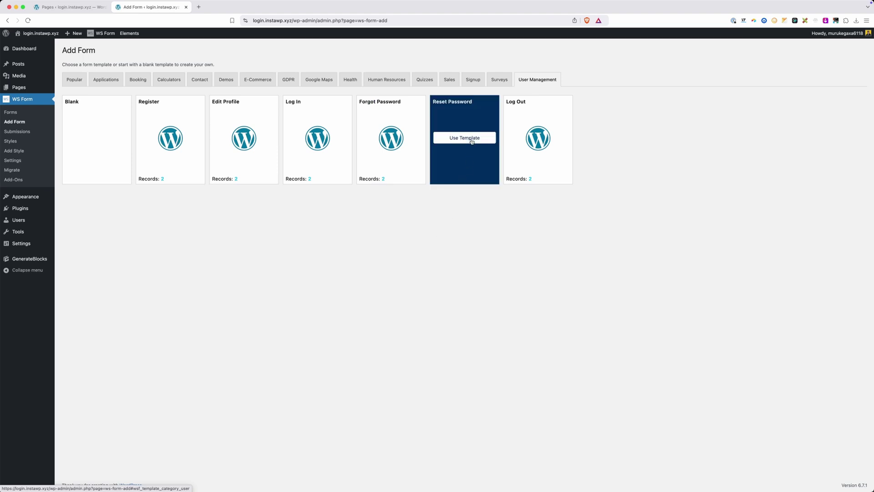
left_click(472, 140)
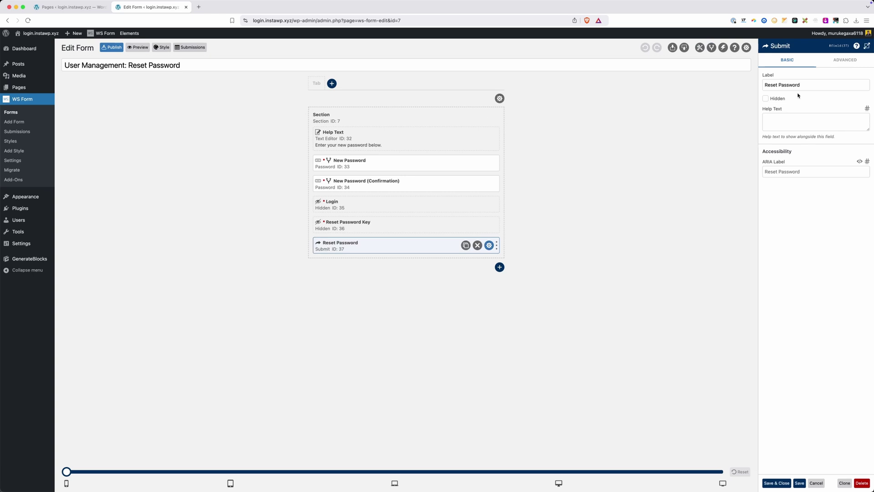
- Set the Reset Password submit button to Remove Width
left_click(846, 59)
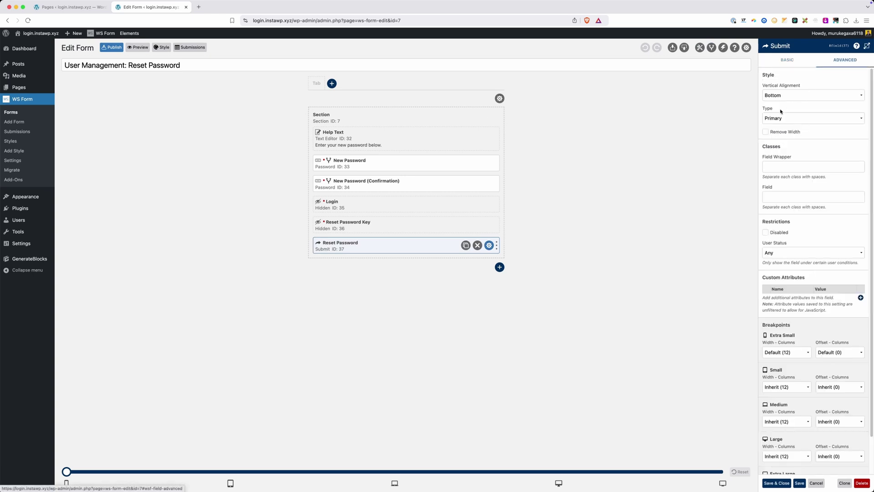
left_click(777, 133)
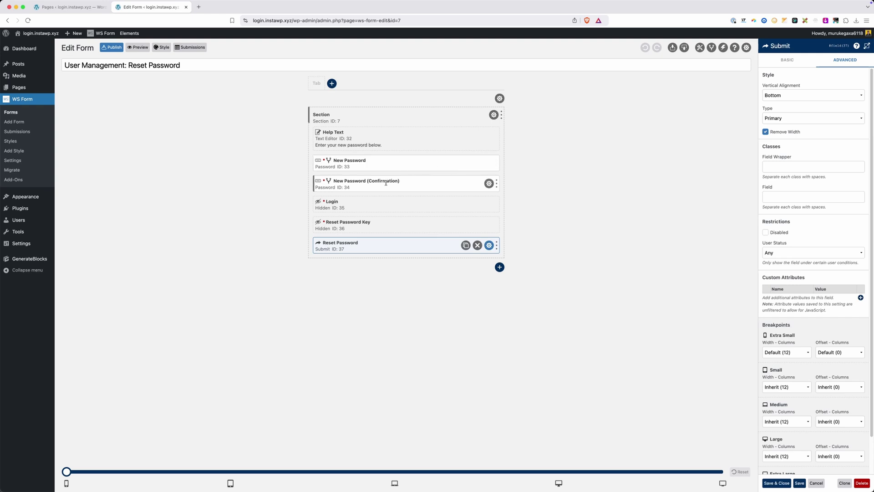
left_click(489, 163)
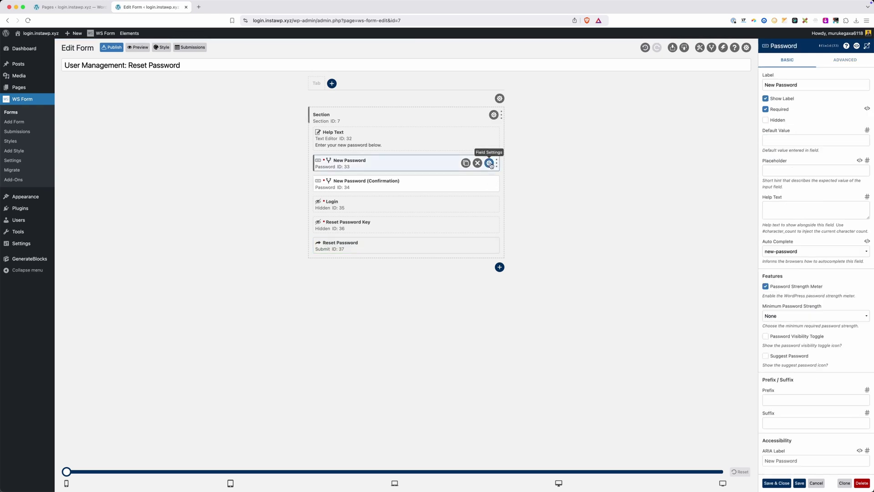
- On New Password and New Password (Confirmation), disable Password Strength Meter and enable Password Visibility Toggle
left_click(766, 287)
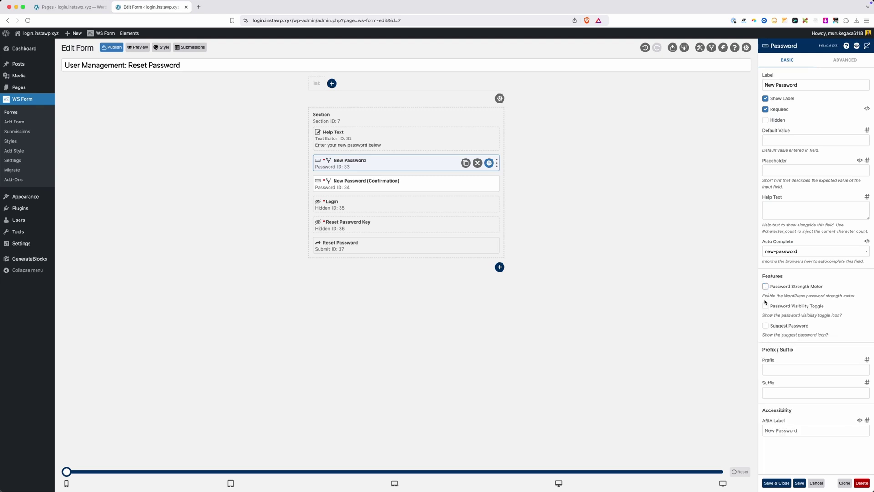
left_click(766, 307)
left_click(488, 183)
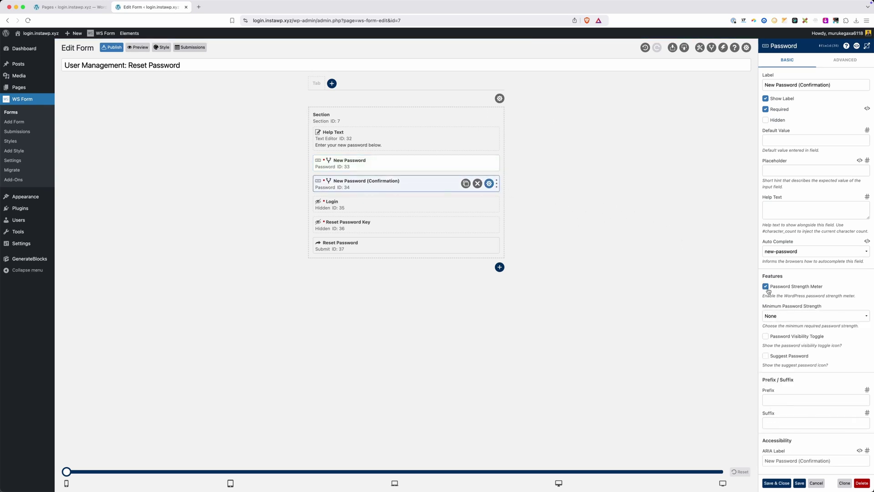
left_click(766, 287)
left_click(766, 307)
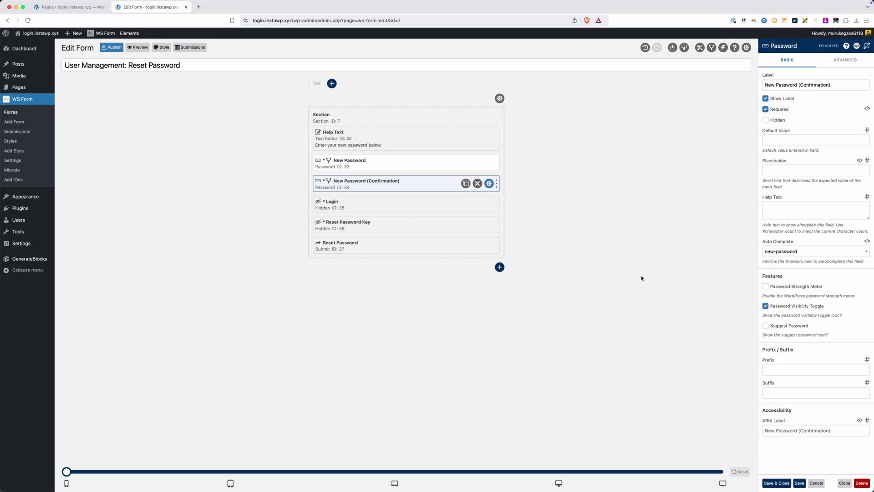
- Append ' Please login.' to the Show Message action's success message
left_click(723, 48)
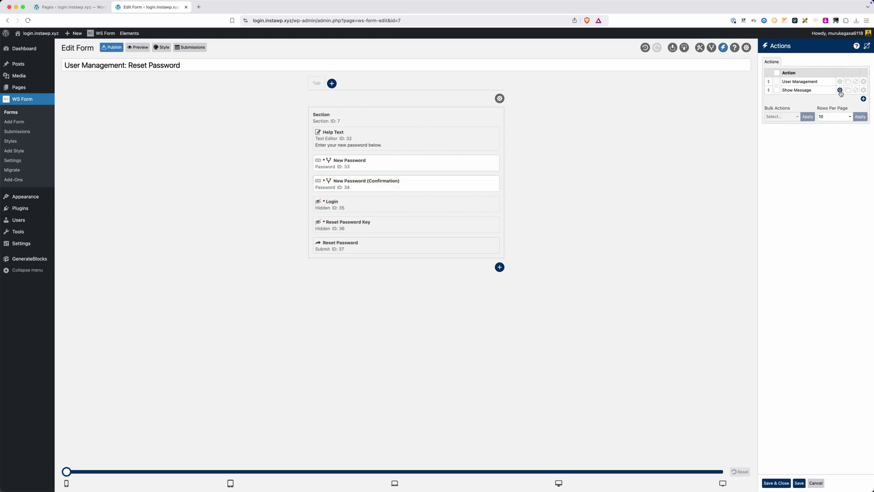
left_click(840, 90)
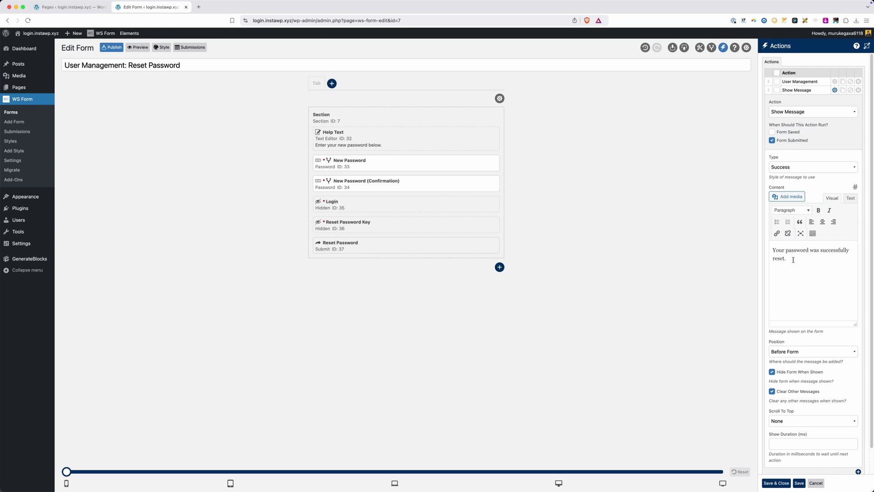
left_click(794, 259)
type("Please login.")
- Link the word 'login' to /login, save the action, and publish the Reset Password form
mouse_move(817, 259)
left_mouse_down()
mouse_move(791, 259)
mouse_move(804, 259)
left_mouse_up()
left_click(777, 233)
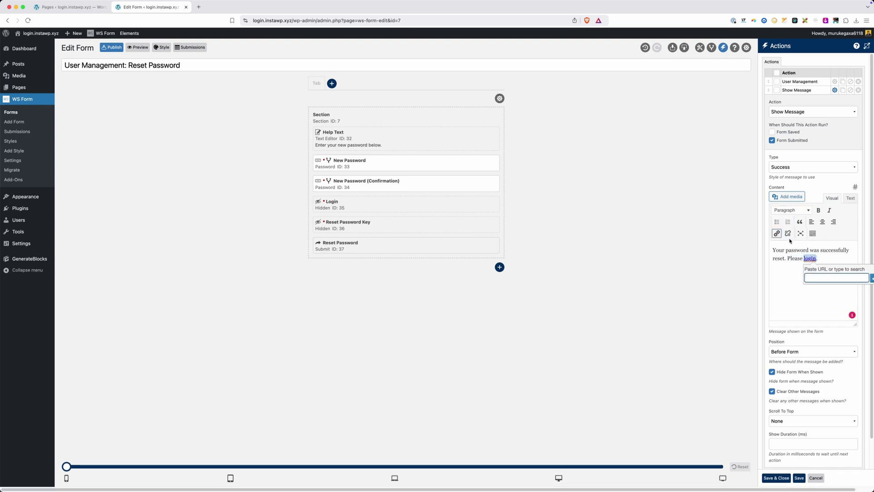
type("/login")
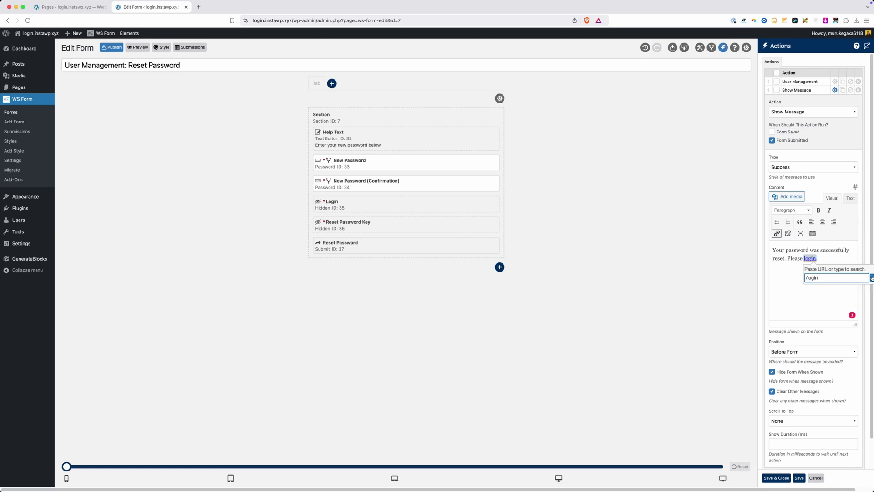
key("Return")
left_click(782, 478)
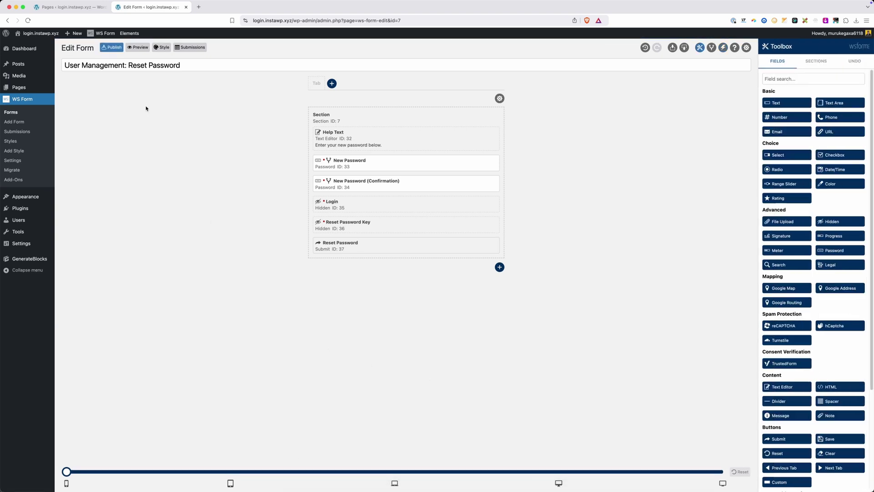
left_click(112, 47)
- Open the Forgot Password, Login and Password Reset pages in the block editor
key("super+w")
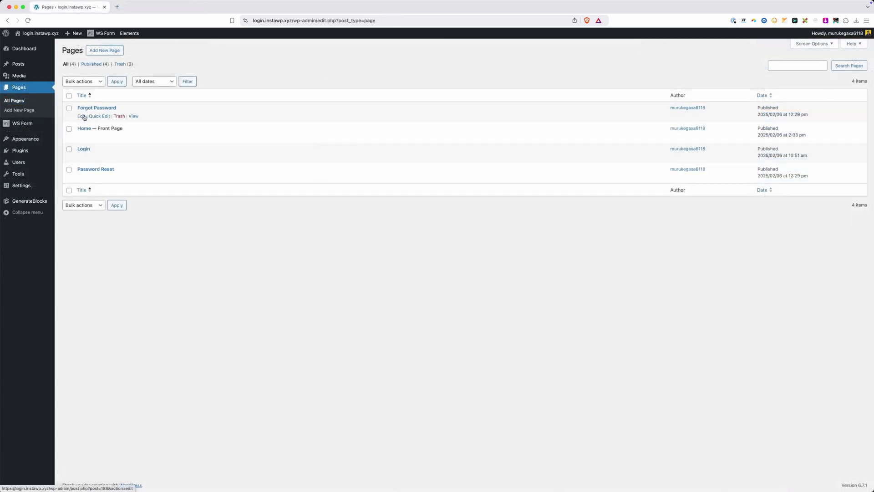
left_click(81, 116, "super")
left_click(81, 157, "super")
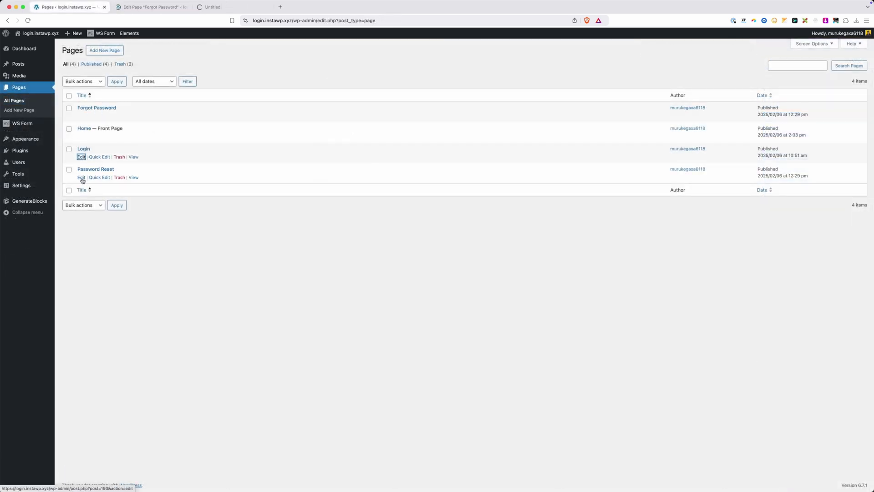
left_click(81, 177, "super")
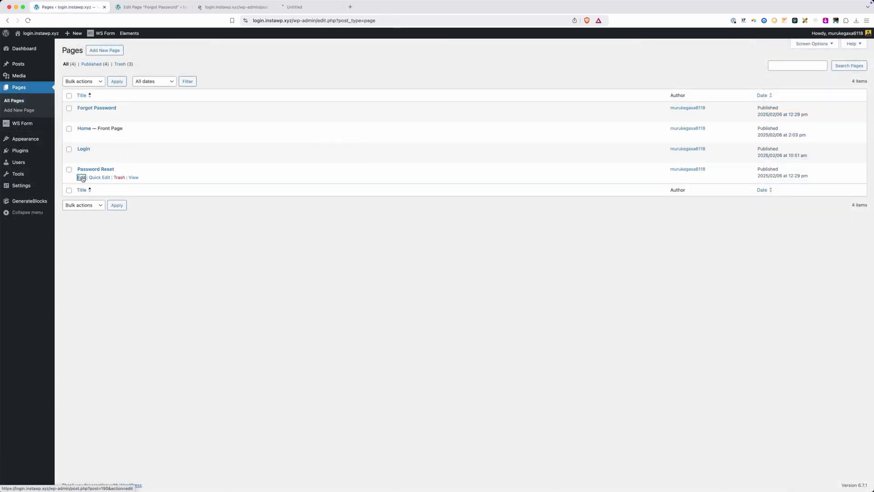
left_click(154, 7)
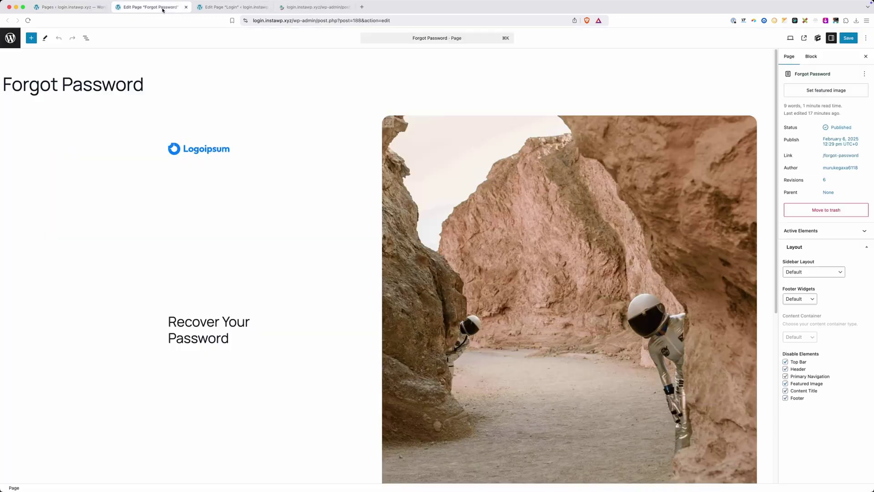
- Add a WS Form PRO block with the Forgot Password form below 'Recover Your Password' and save
left_click(239, 333)
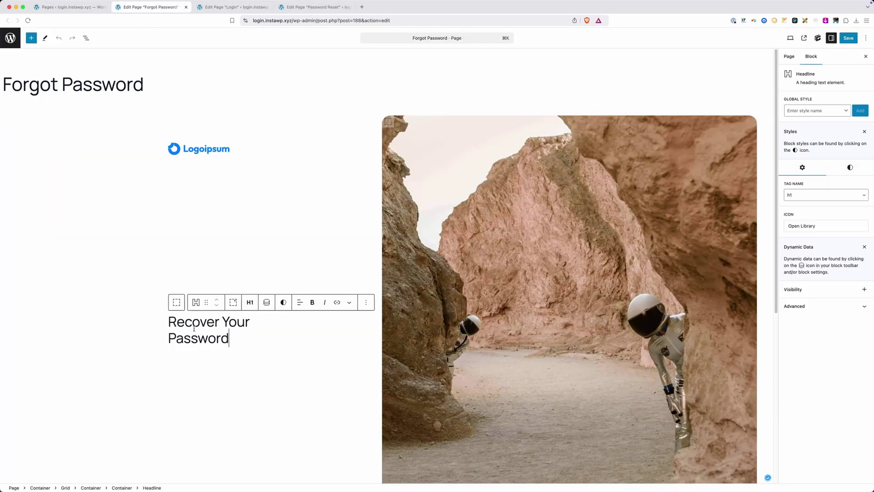
key("Return")
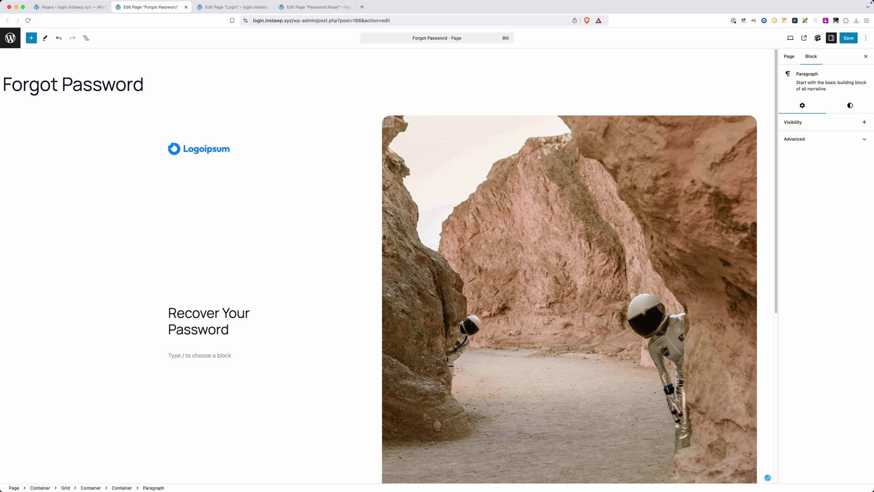
type("/ws")
key("Return")
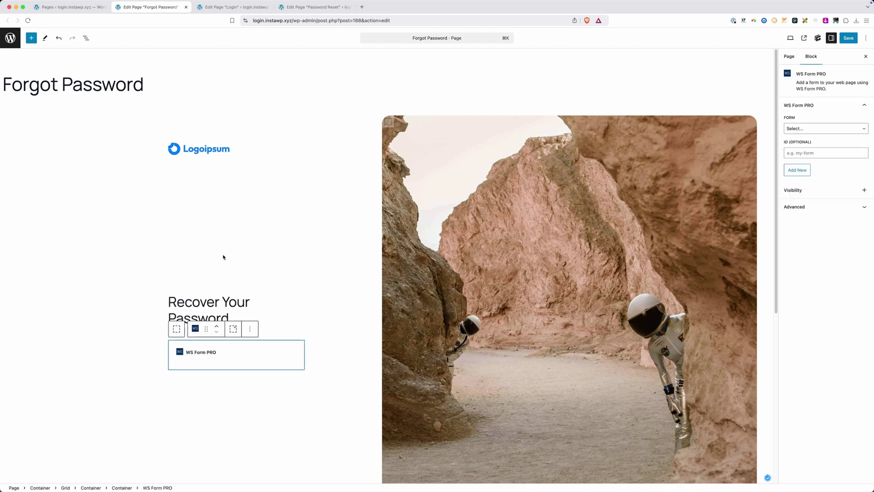
left_click(807, 131)
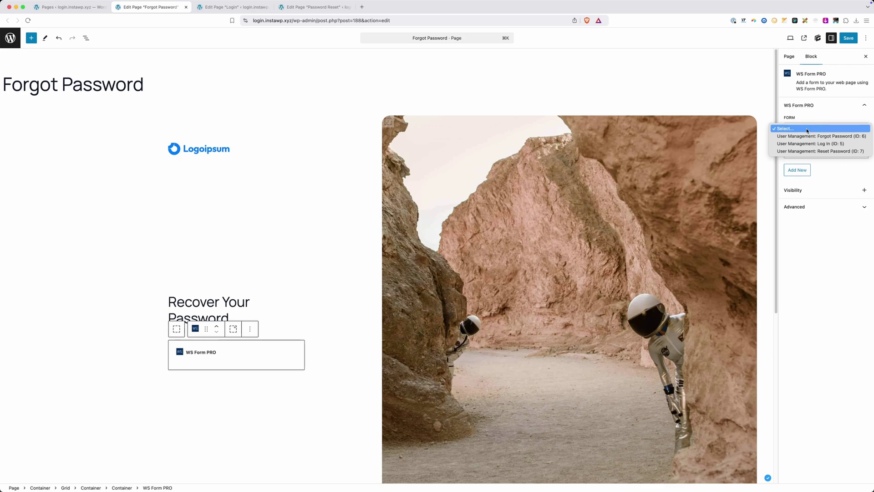
left_click(814, 137)
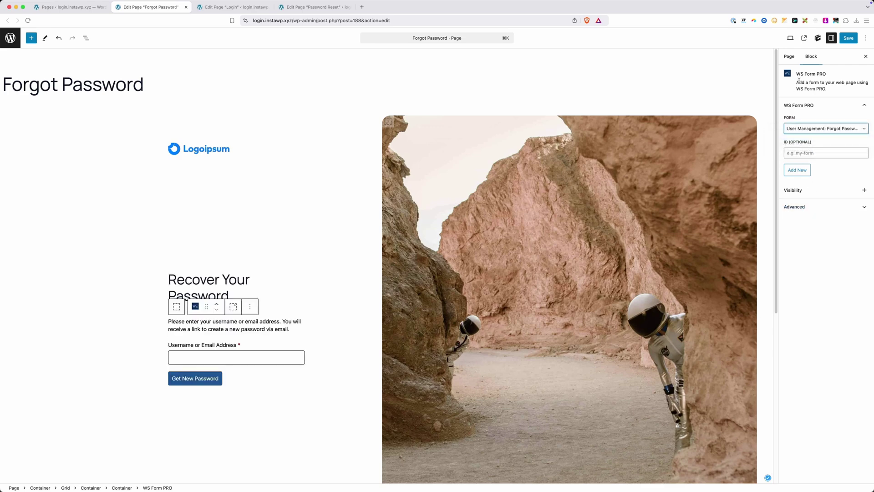
left_click(848, 38)
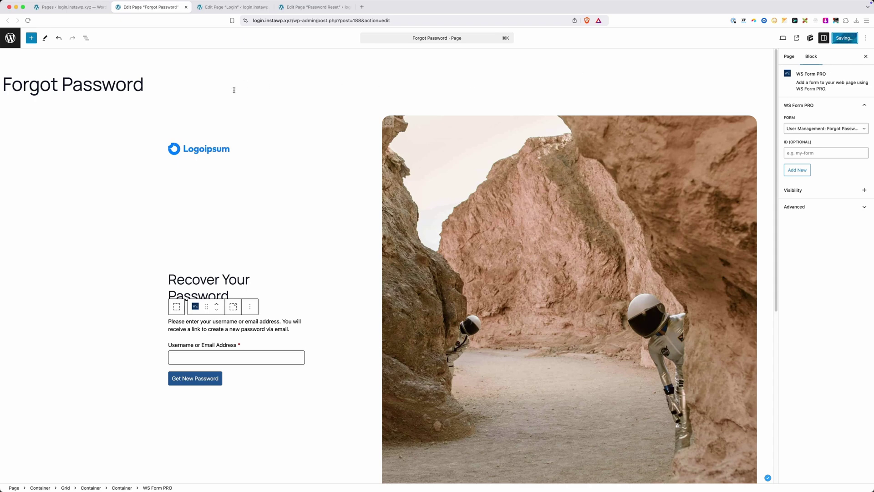
left_click(235, 7)
- Add a WS Form PRO block with the Log In form below 'Welcome Back!' and save the Login page
left_click(245, 318)
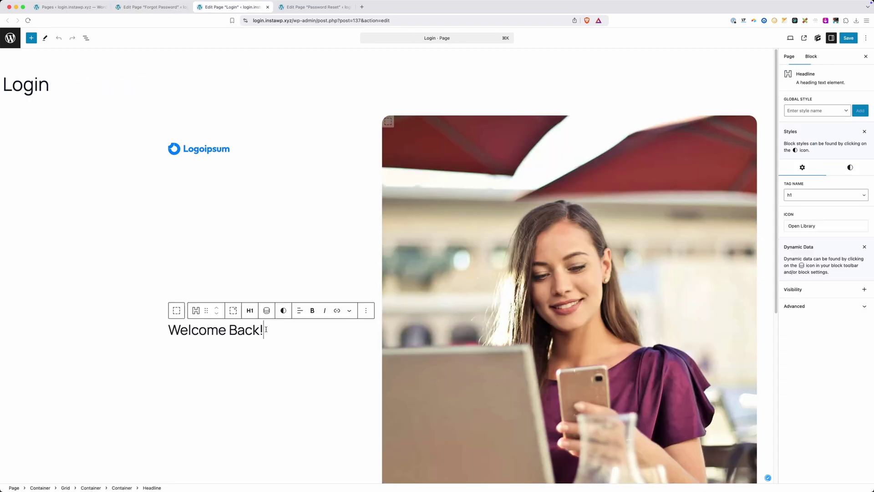
key("Return")
type("/ws")
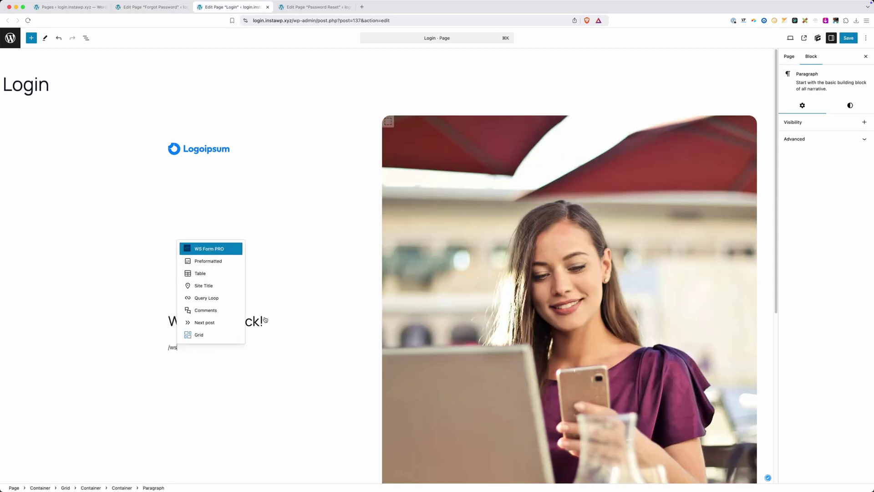
key("Return")
left_click(804, 132)
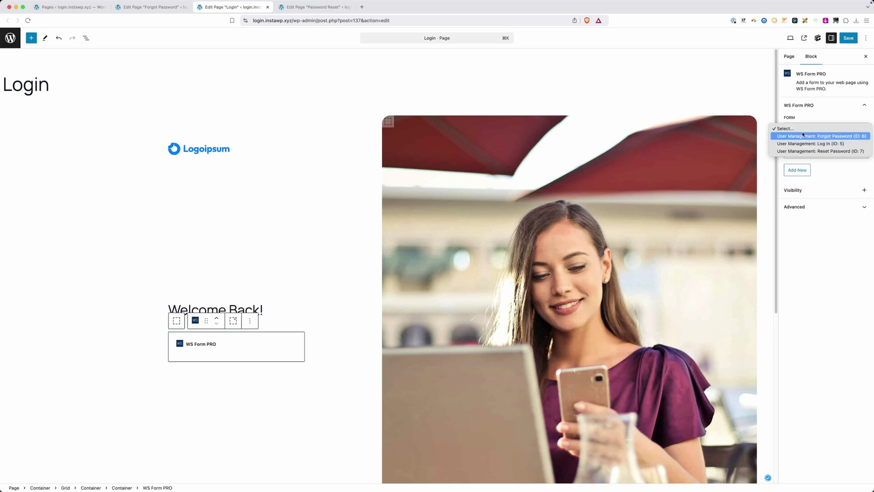
left_click(806, 144)
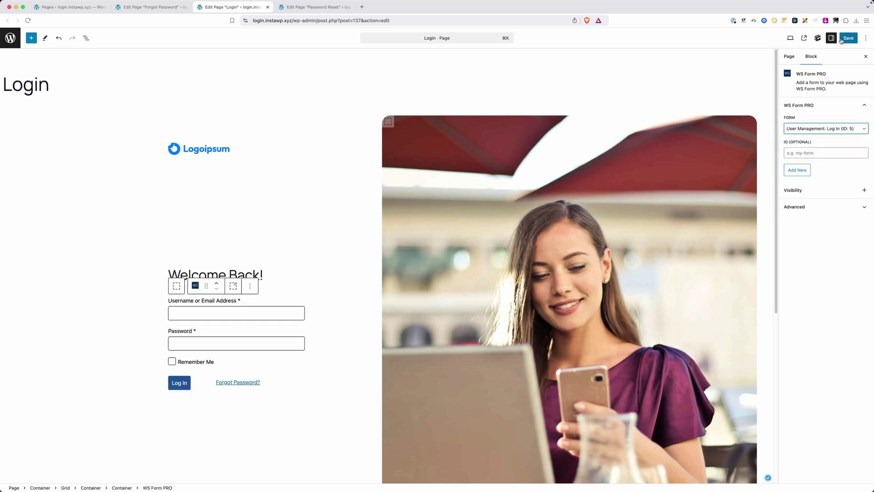
left_click(843, 39)
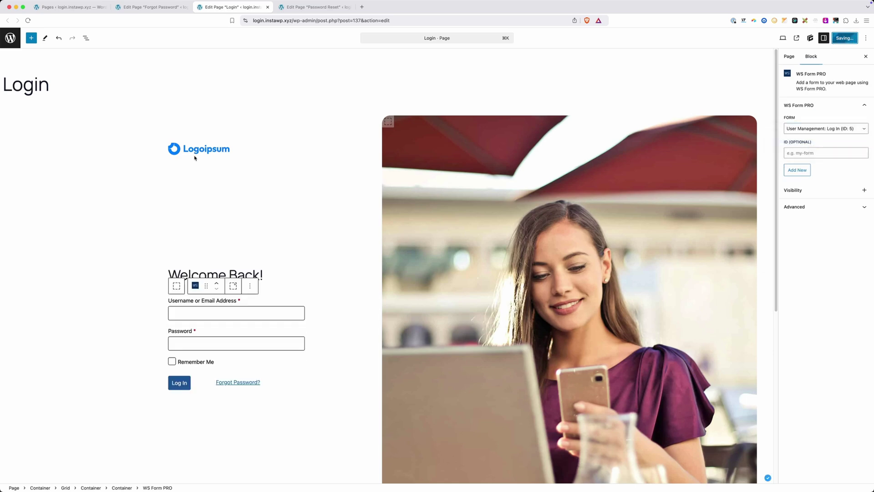
- On the Password Reset page, insert a WS Form PRO block below 'Set Your New Password'
left_click(314, 8)
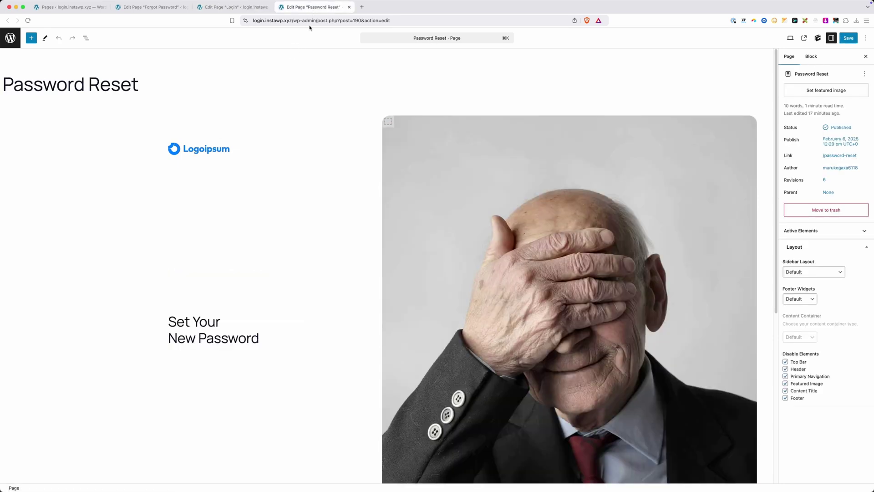
left_click(262, 332)
key("Return")
type("/ws")
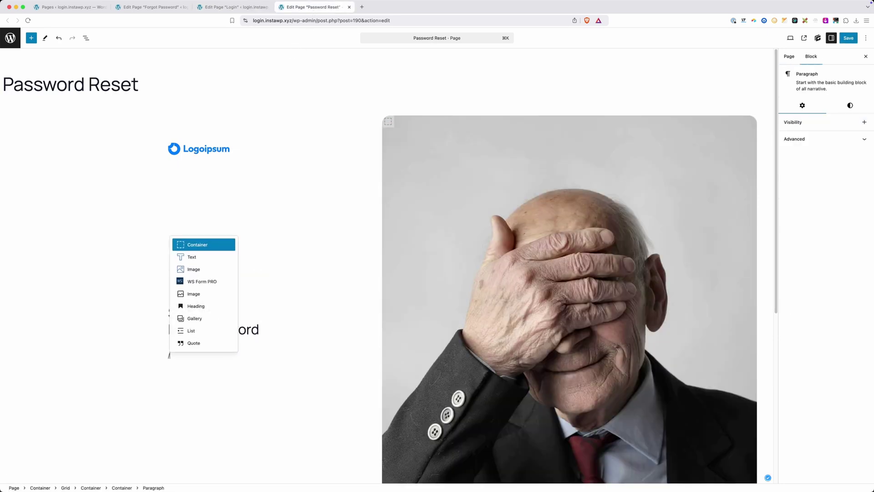
left_click(225, 258)
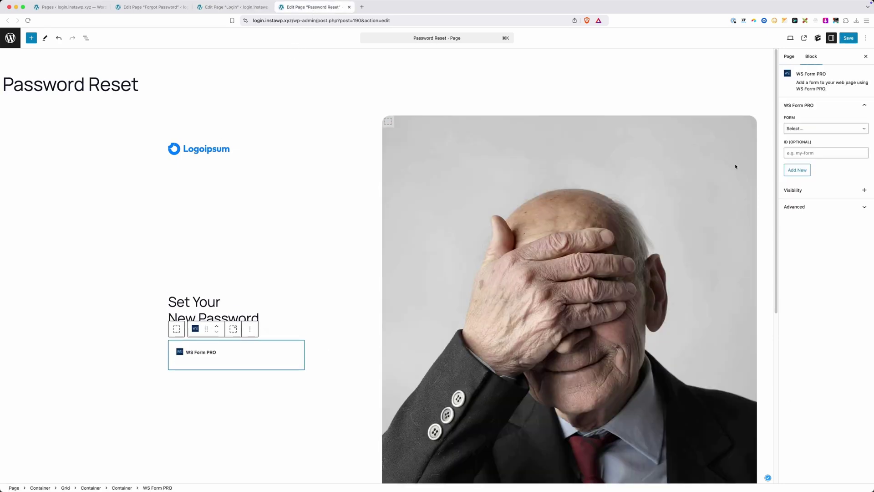
left_click(814, 129)
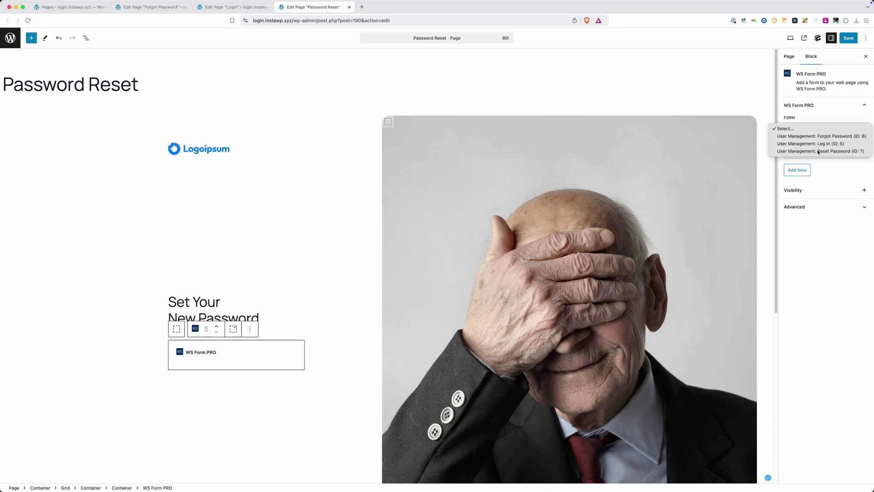
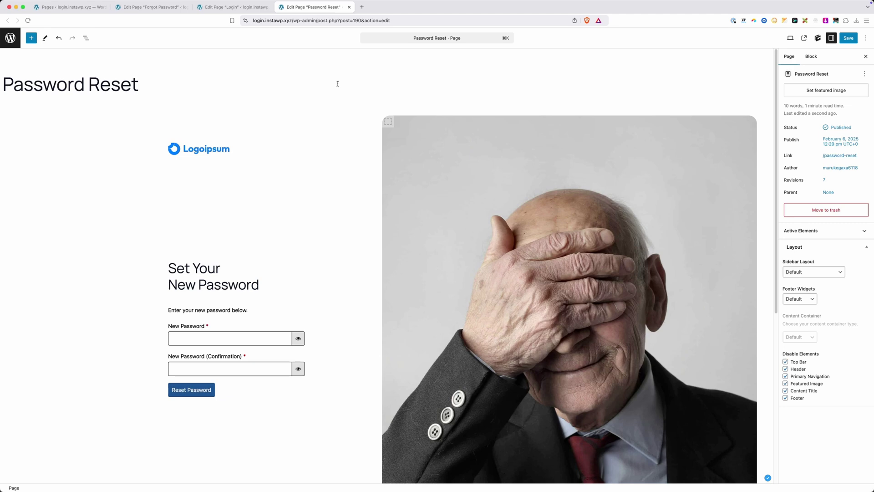
left_click(293, 20)
left_click_drag(292, 20, 240, 21)
key("super+c")
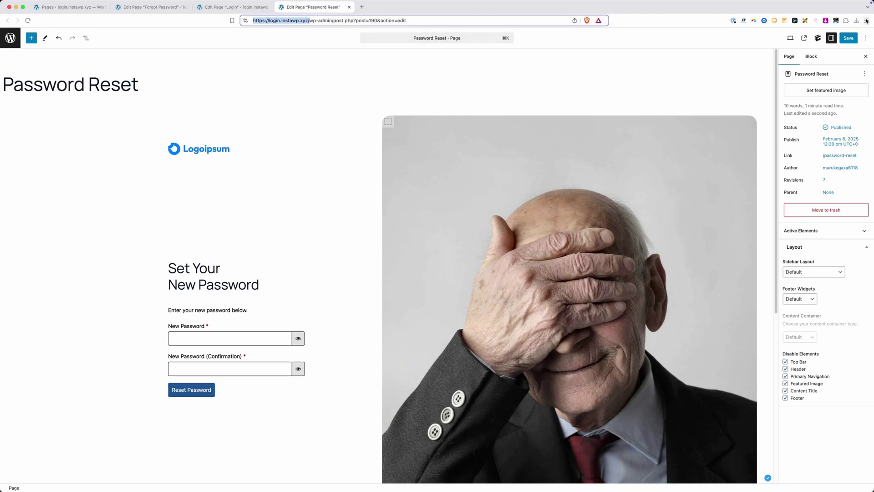
left_click(867, 21)
left_click(825, 52)
- Load the site's branded login page by pasting the site address plus 'login'
key("super+v")
type("lo")
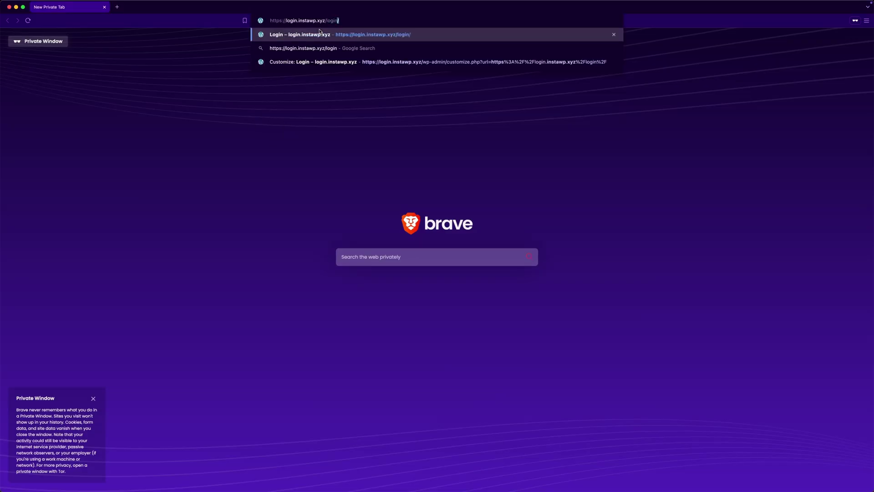
key("Return")
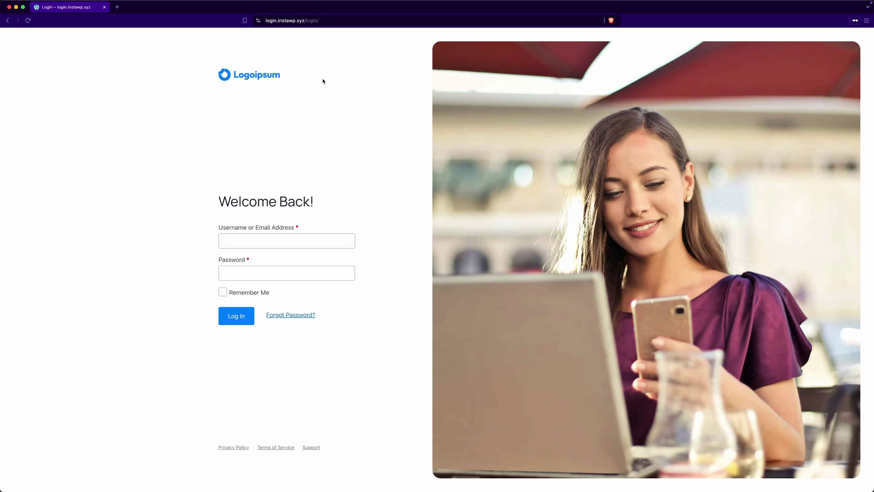
- Sign in as 'test' with the account password, then go to the forgot-password page
left_click(272, 239)
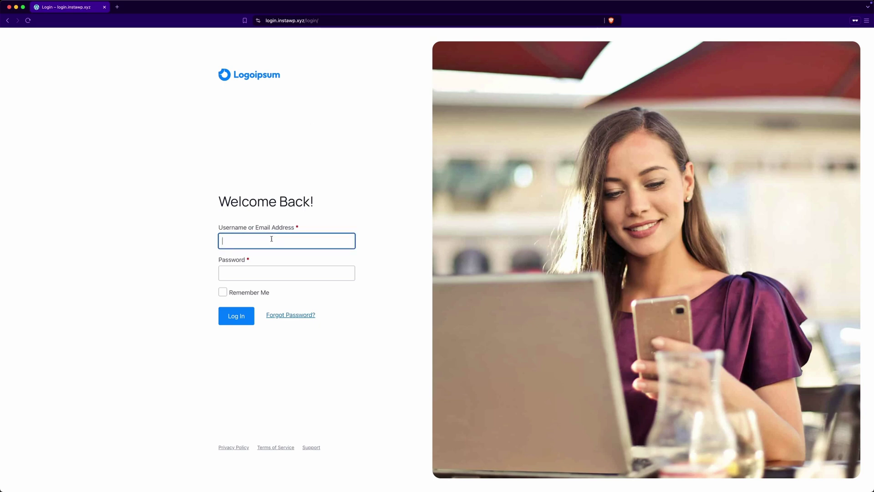
type("test")
key("Tab")
type("•••••••")
left_click(240, 320)
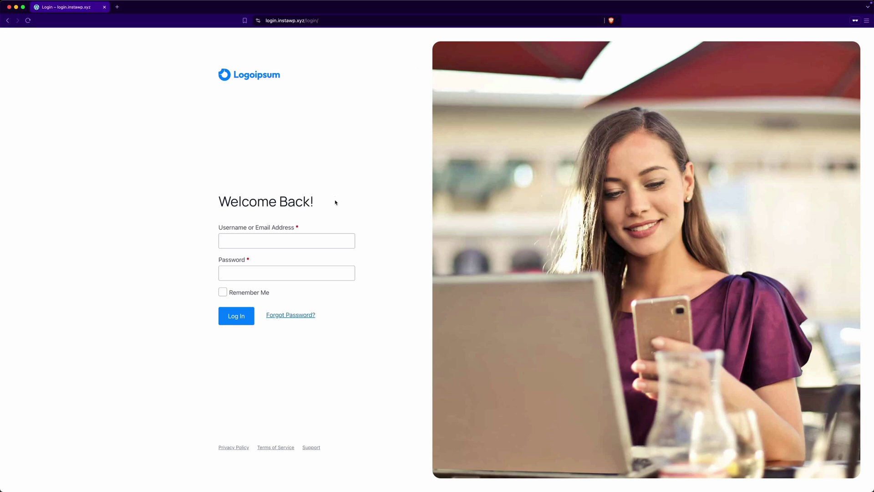
left_click(295, 318)
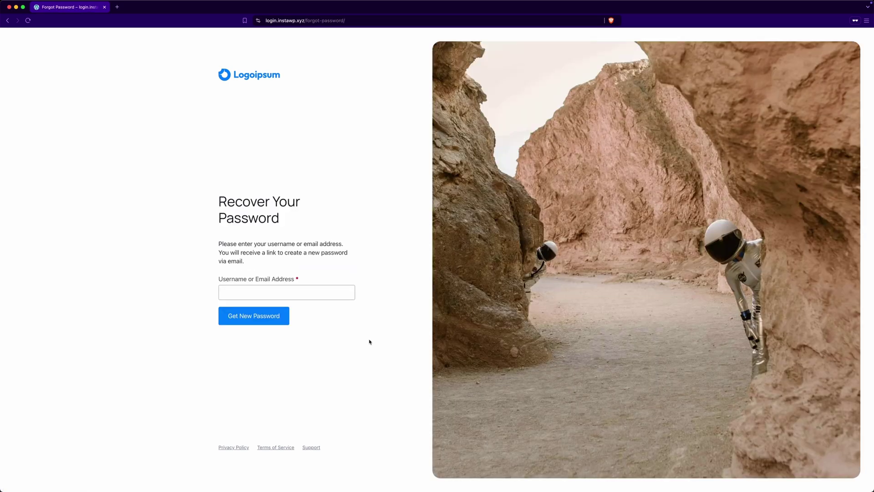
- Request a new password for username 'test' and confirm the 'Check your email' notice appears
left_click(303, 292)
type("test")
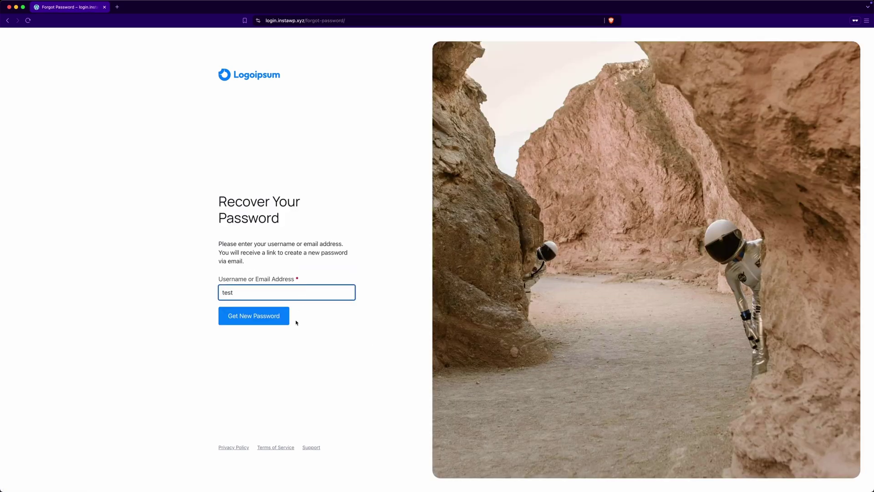
left_click(269, 322)
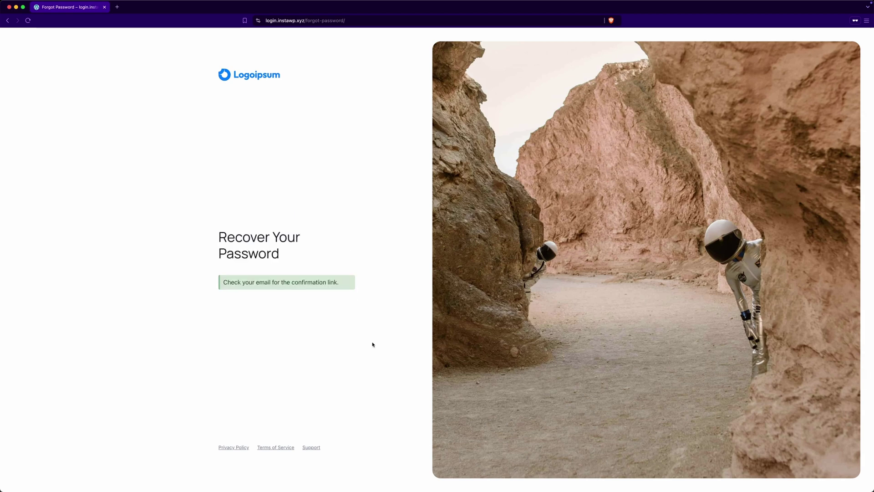
left_click_drag(224, 282, 332, 282)
left_click(331, 281)
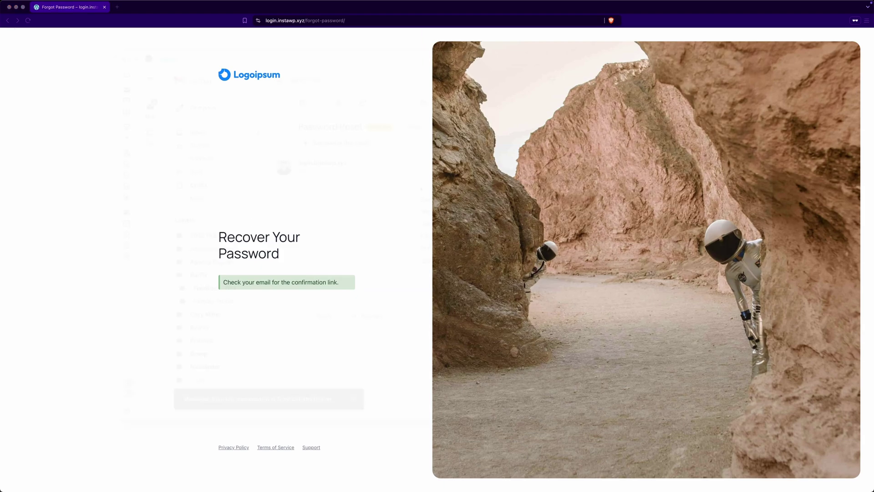
- Copy the reset link from Gmail's Password Reset email and open a new Brave private tab
key("super+Tab")
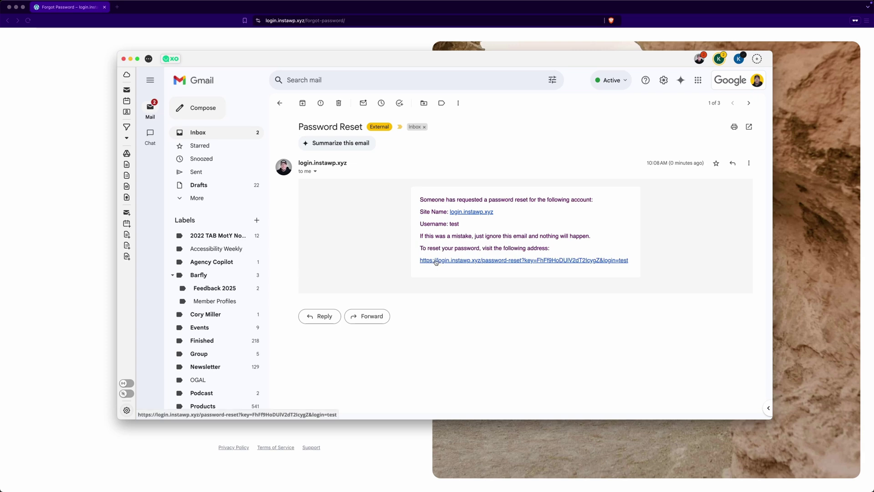
right_click(437, 262)
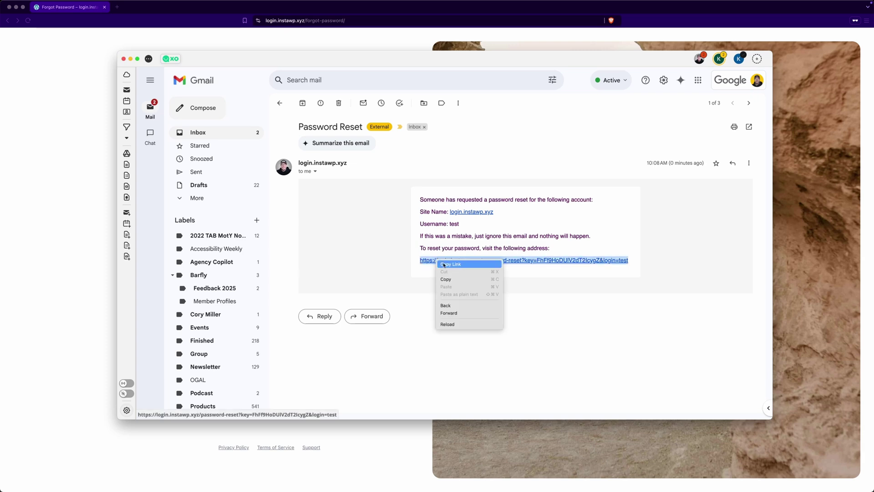
left_click(444, 264)
left_click_drag(426, 57, 9, 52)
key("super+Tab")
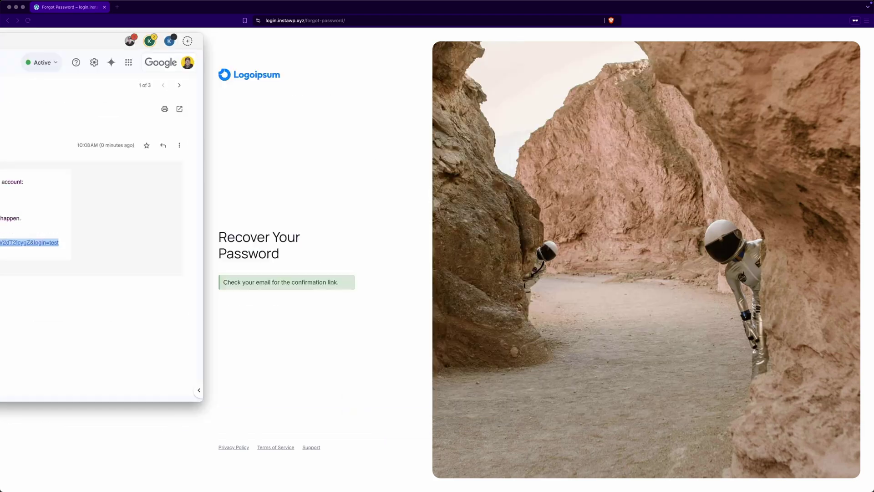
left_click(117, 7)
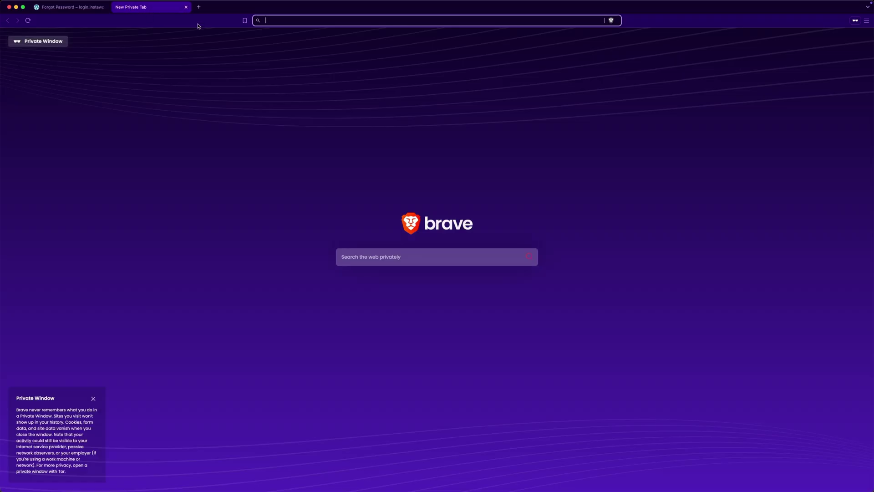
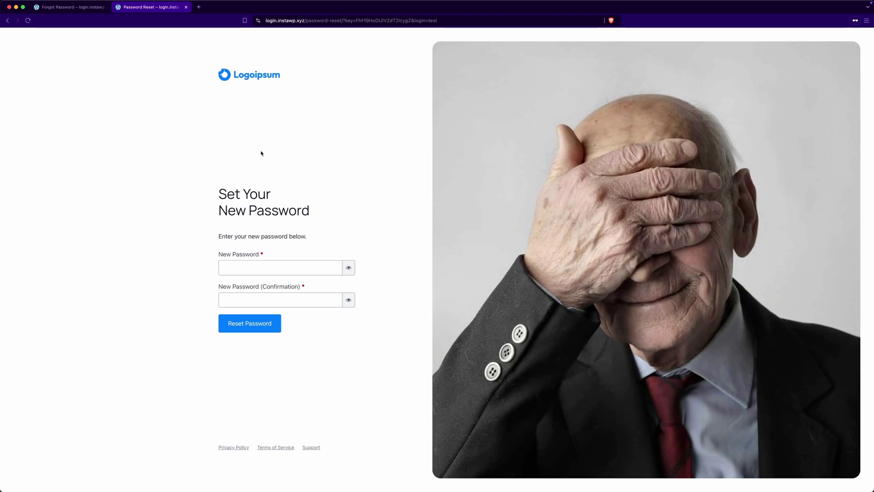
- Enter a new password, copy it into the confirmation field, and submit the reset
left_click(244, 269)
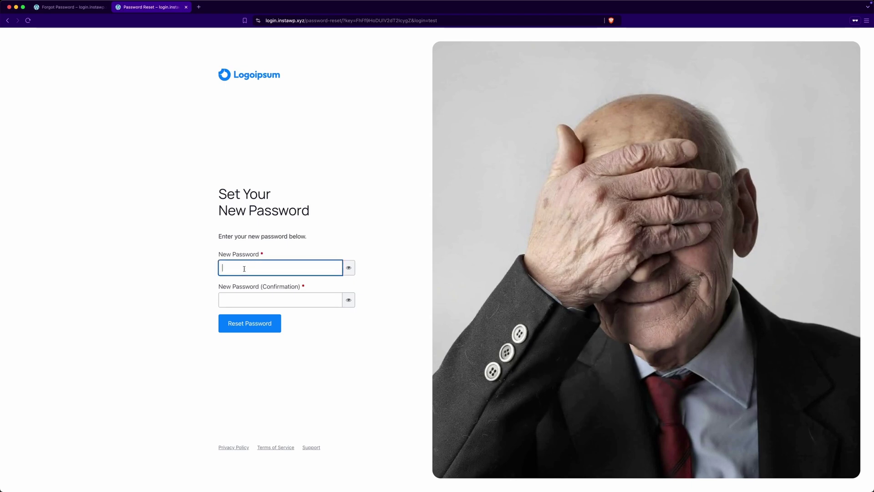
type("•••••••••••")
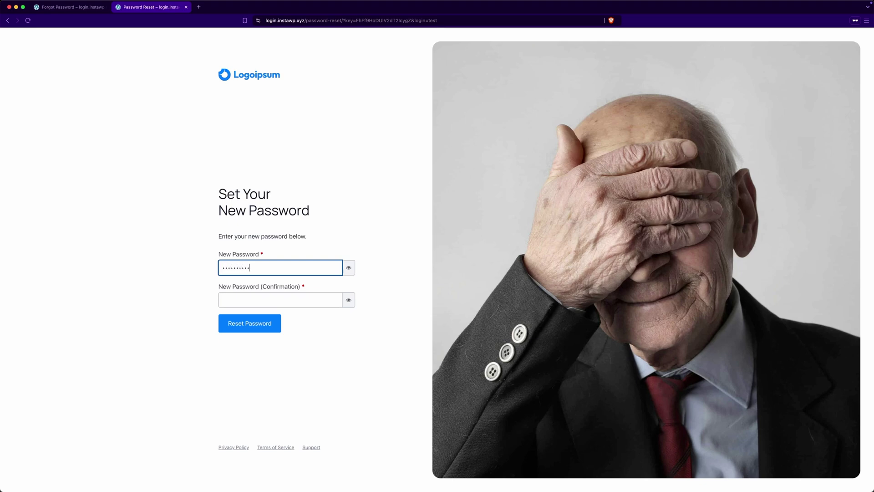
left_click(349, 267)
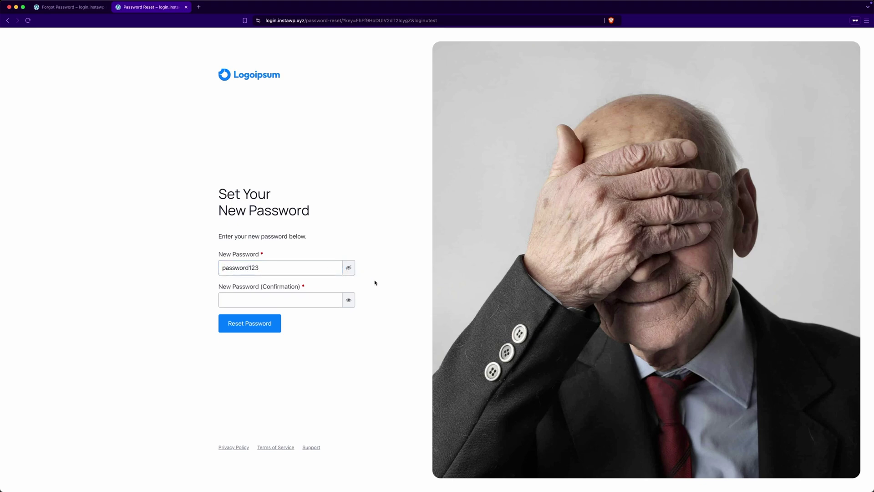
double_click(254, 272)
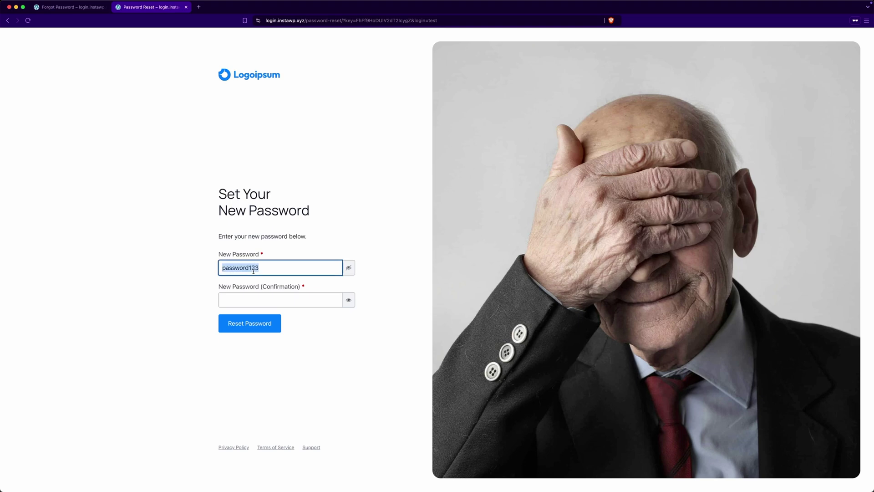
left_click(254, 299)
key("super+v")
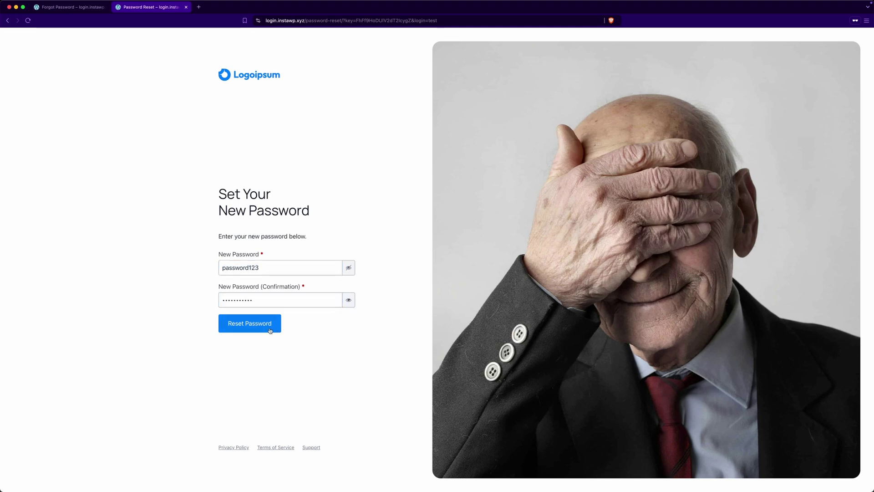
left_click(262, 328)
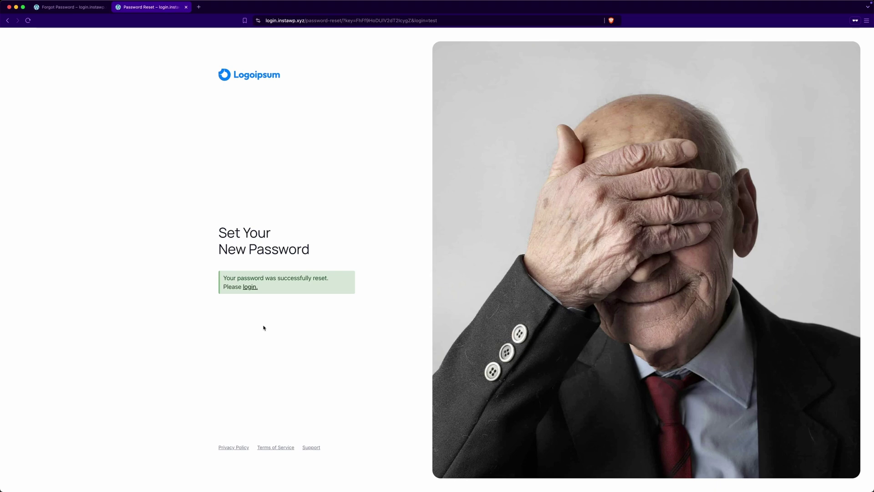
- Log in to the site as user 'test' with the newly reset password
left_click(250, 288)
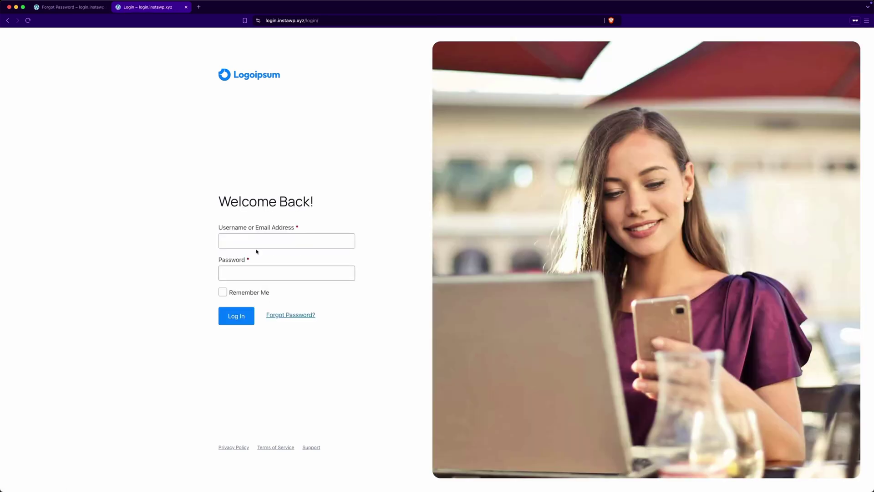
type("test")
left_click(223, 273)
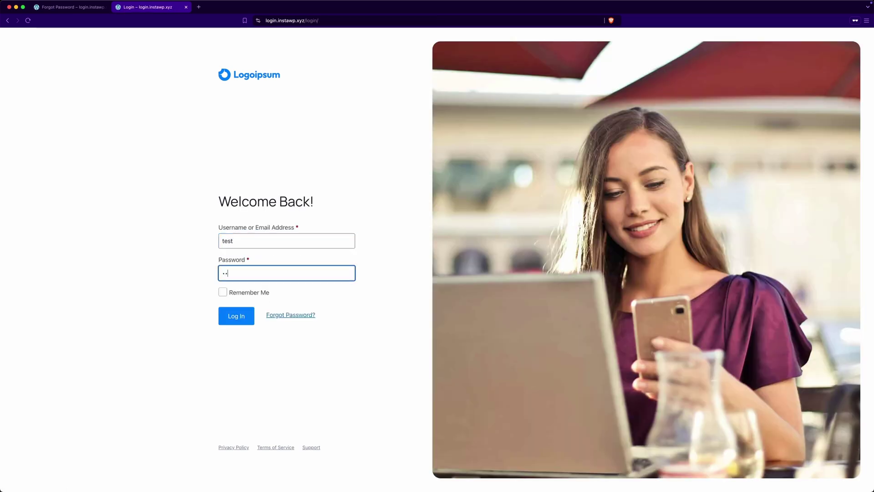
left_click(247, 316)
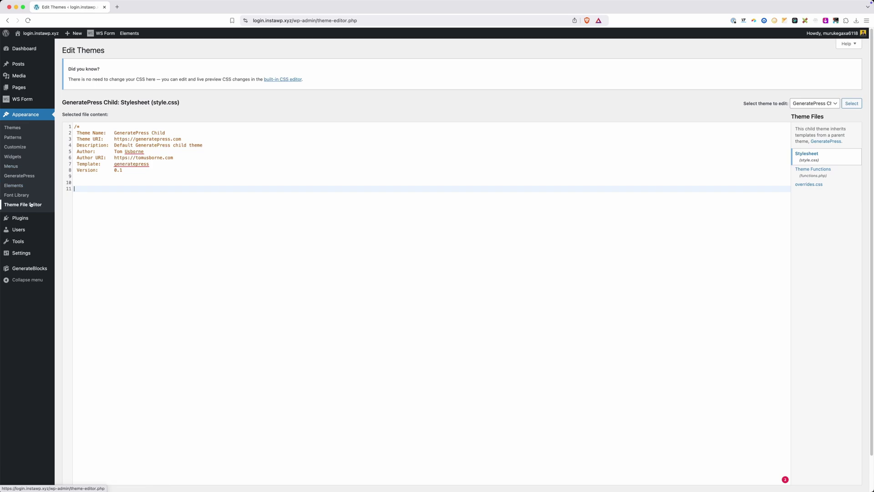
- Paste the login redirect code into blank lines at the end of the child theme's functions.php
left_click(810, 170)
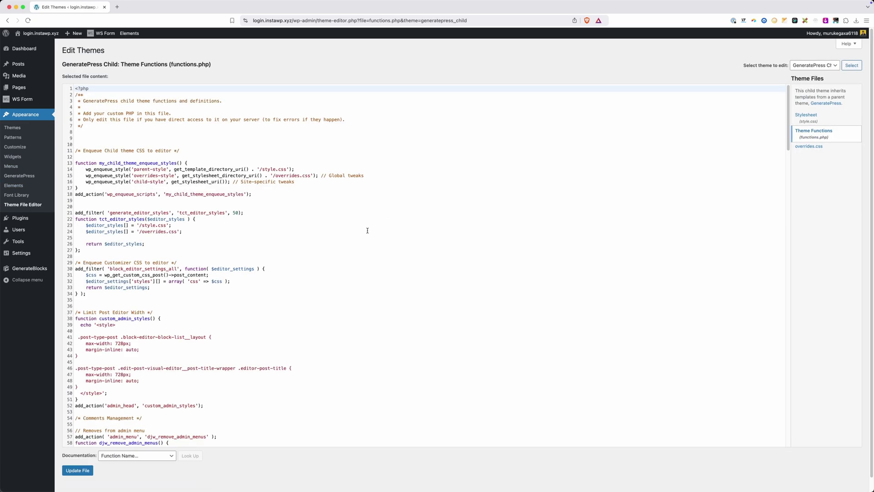
scroll(320, 271, "down", 20)
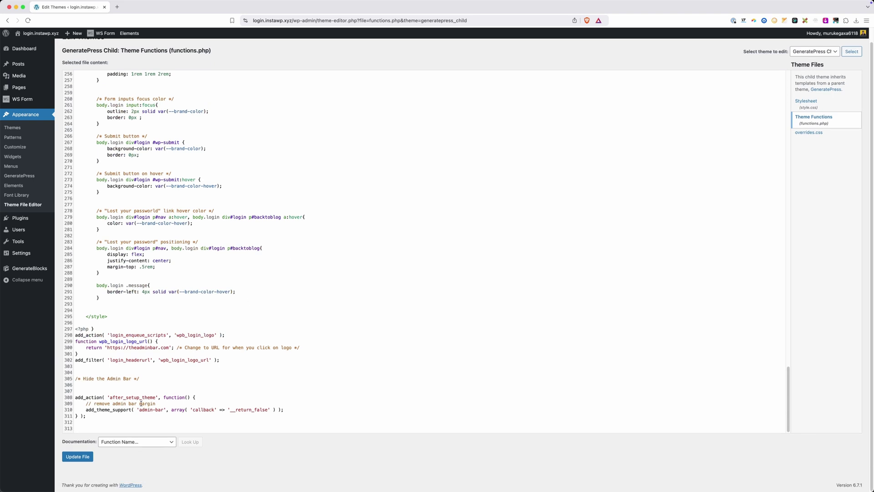
left_click(131, 424)
key("Return")
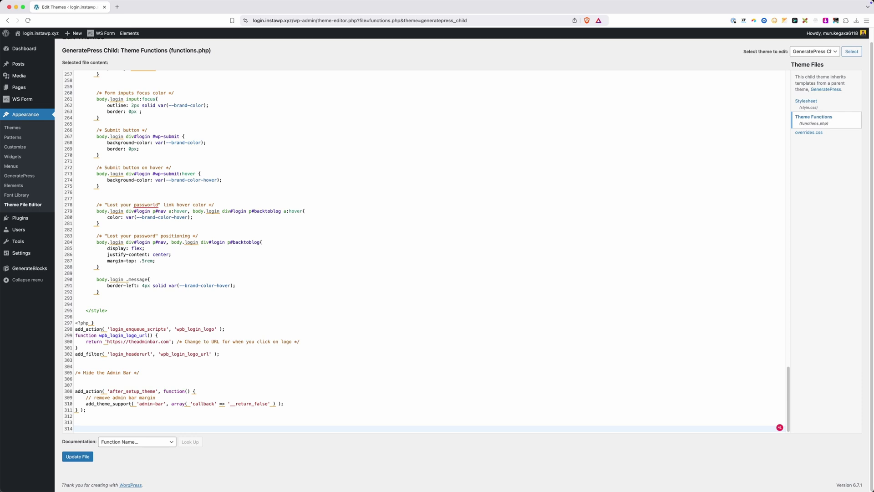
key("Return")
key("Return")
key("Return")
key("Return")
key("Return")
key("Return")
key("Return")
key("Return")
key("Return")
key("Return")
key("Return")
key("Return")
key("Return")
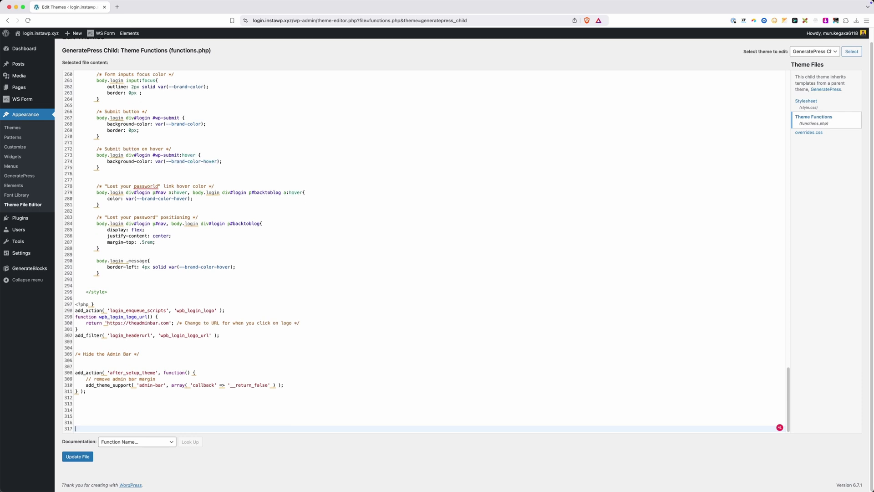
key("Return")
key("Return")
key("Return")
key("Up")
key("Up")
key("Up")
key("Up")
key("Up")
key("Up")
key("Up")
key("Up")
key("Up")
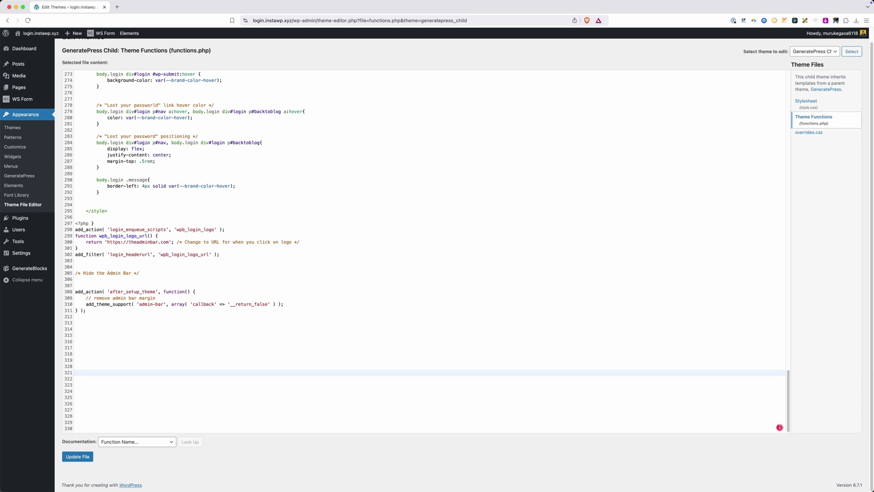
key("super+v")
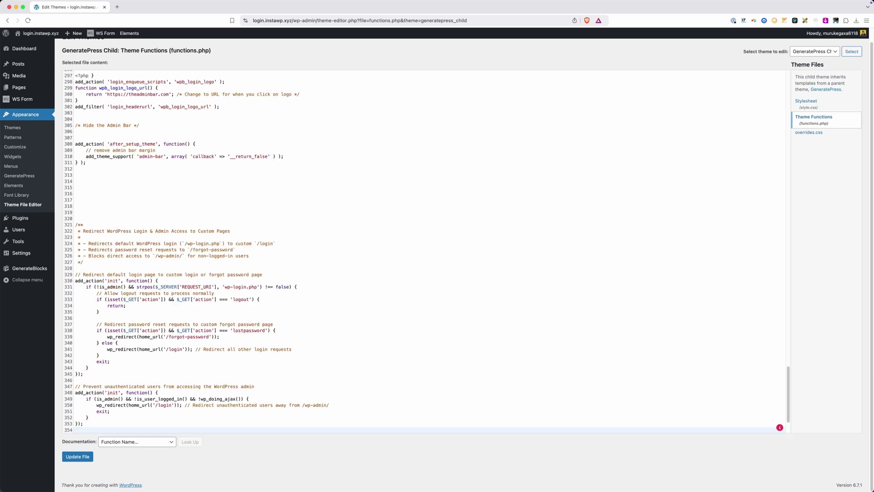
scroll(112, 169, "down", 2)
left_click(112, 169)
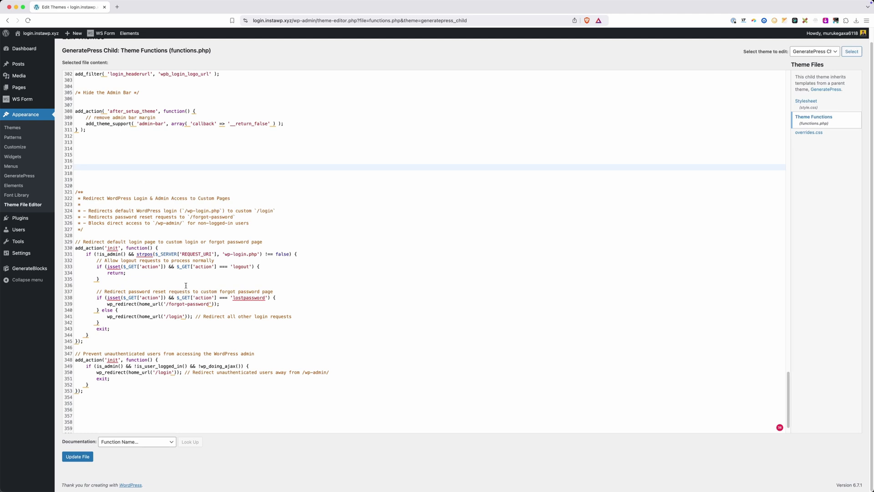
mouse_move(169, 304)
left_mouse_down()
mouse_move(209, 305)
mouse_move(179, 316)
left_mouse_up()
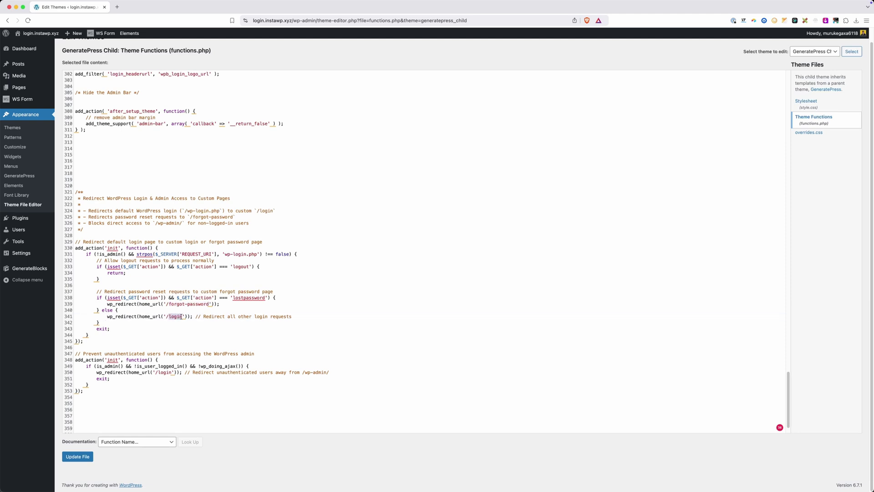
left_click_drag(158, 372, 170, 374)
left_click(186, 384)
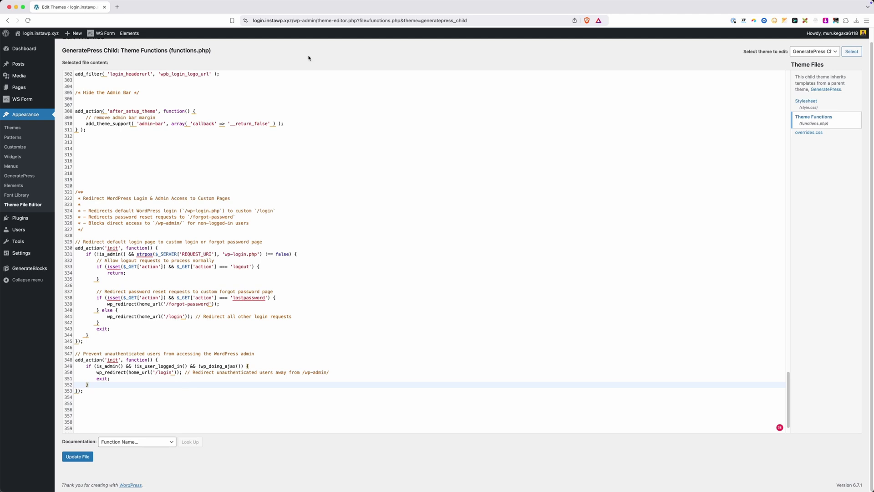
left_click_drag(308, 21, 237, 22)
key("super+c")
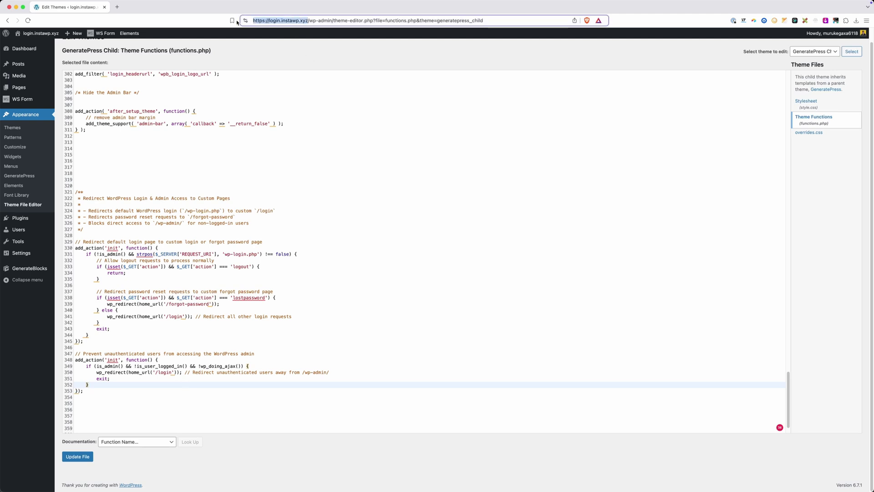
- Load the site's front page in a new private browsing window
left_click(866, 20)
left_click(823, 53)
key("super+v")
key("Return")
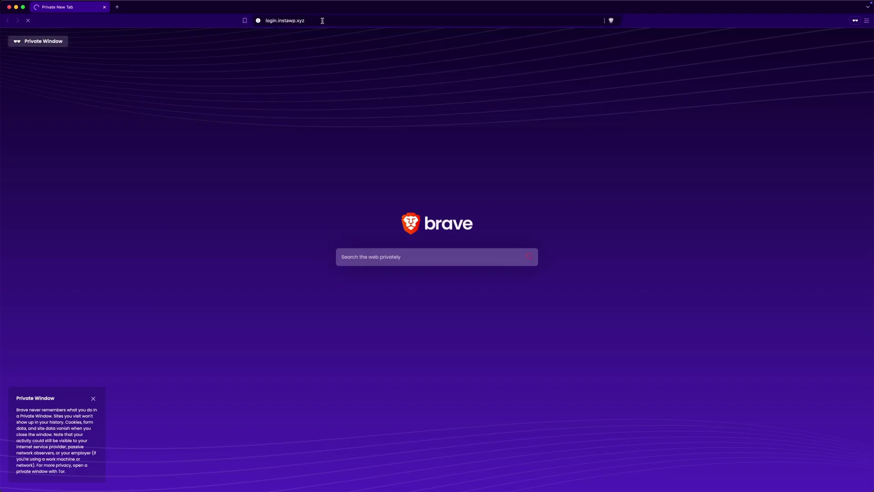
- Navigate to the site's wp-admin address in the private window
left_click(345, 22)
type("wp-admin")
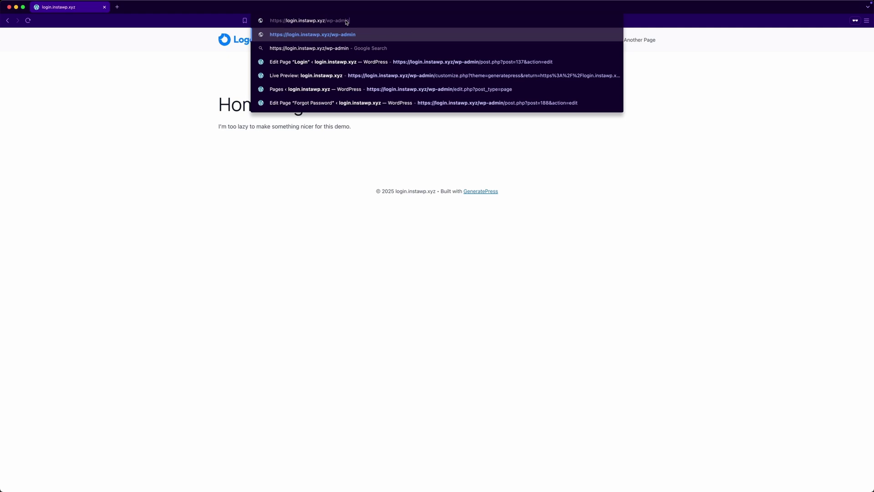
key("Return")
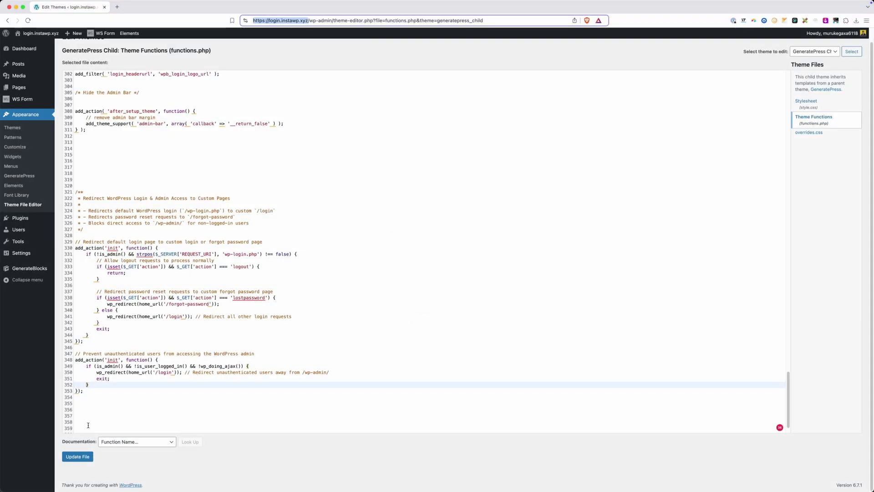
left_click(84, 460)
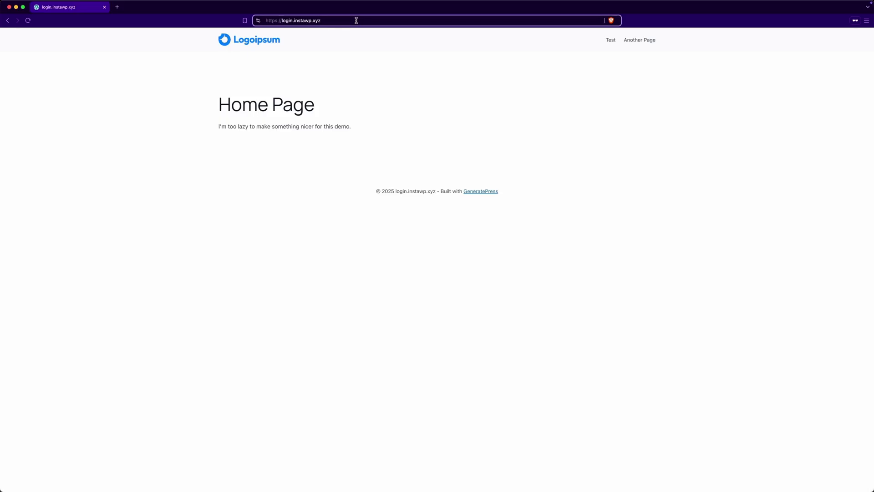
- Append /wp-admin to the site URL and load it
type("/wp-admin")
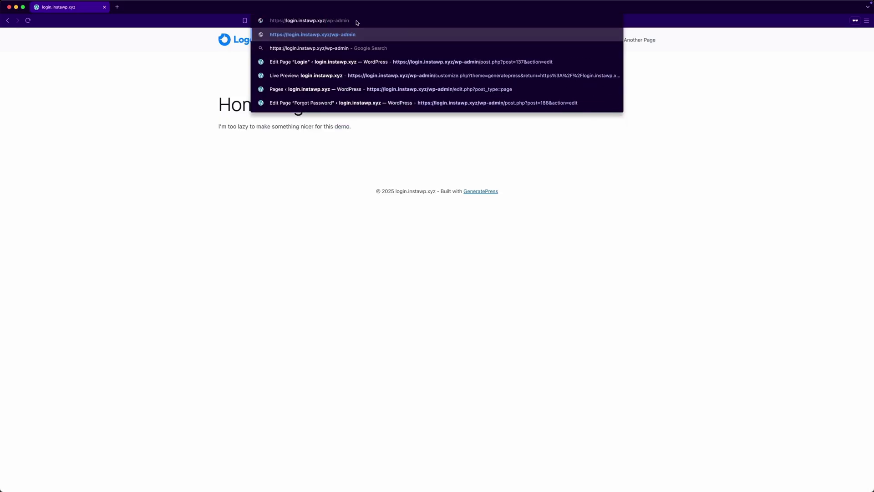
key("Return")
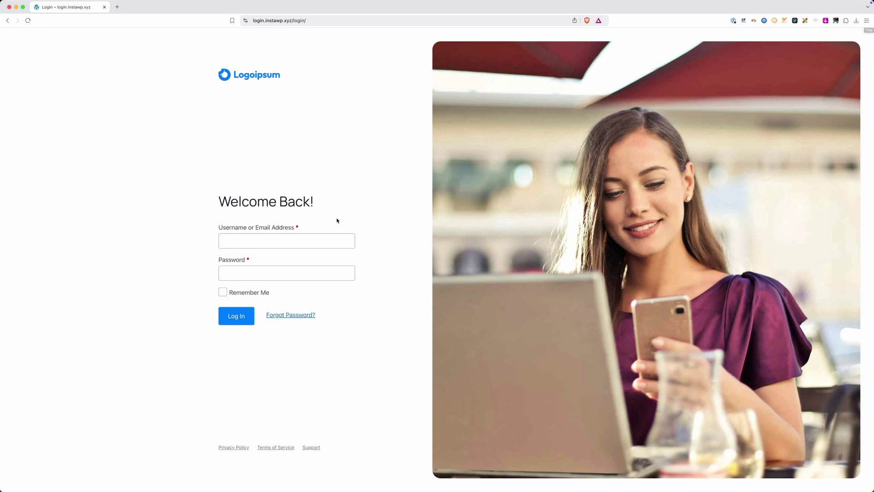
- In the Login page's List View, duplicate the Form Wrapper container inside the Left Column
left_click(137, 34)
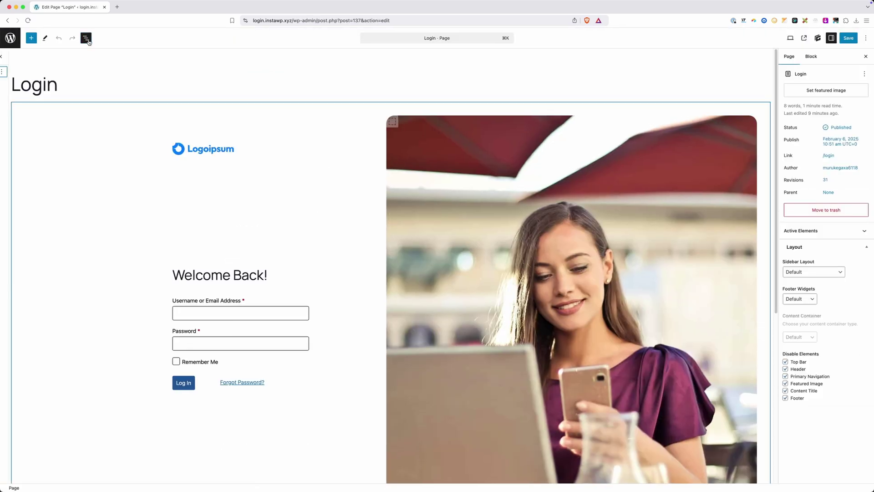
left_click(5, 71)
left_click(14, 83)
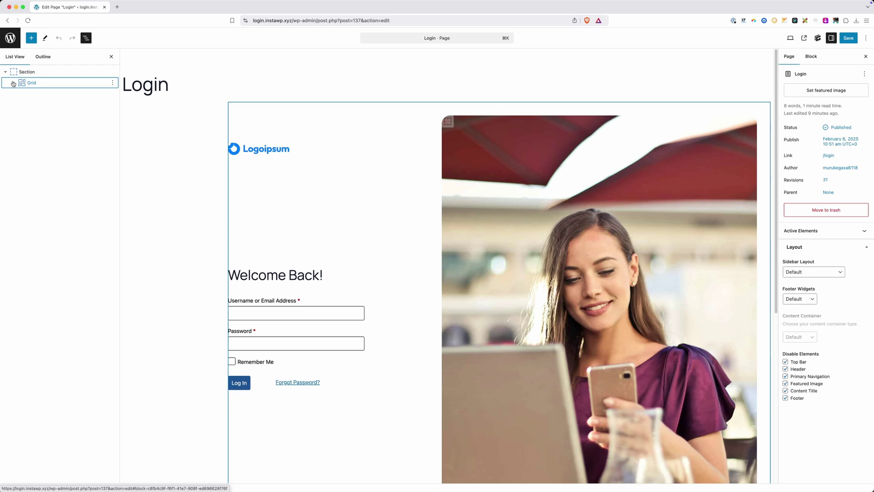
left_click(21, 94)
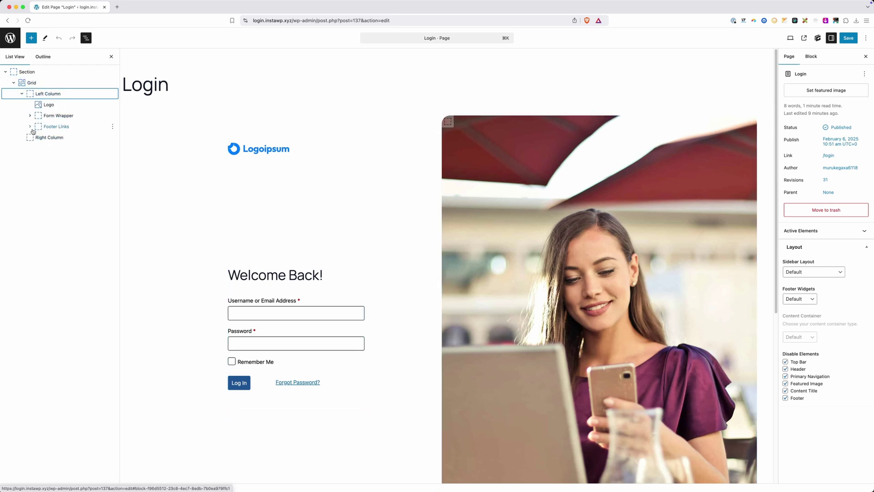
left_click(55, 116)
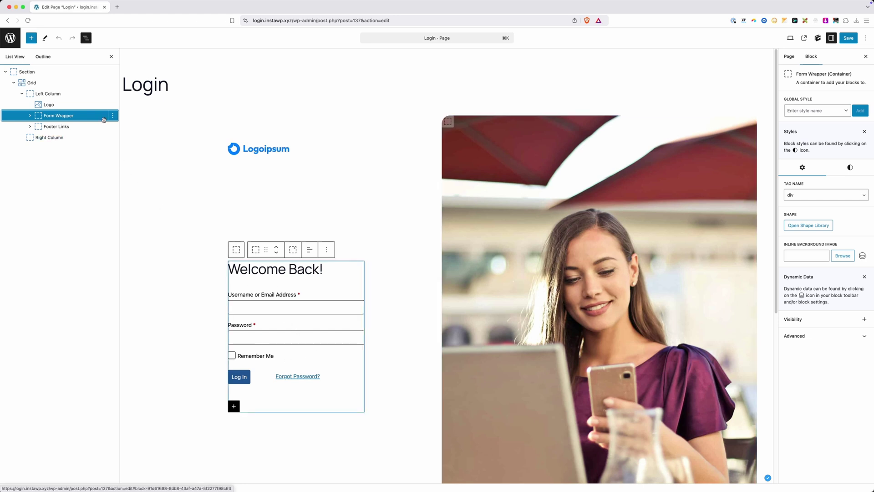
left_click(113, 116)
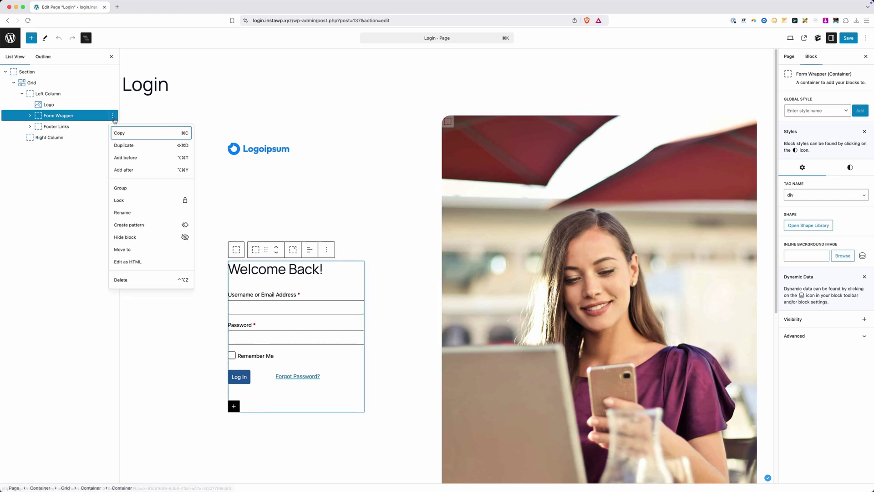
left_click(121, 148)
- Rename the original container to 'Form Wrapper (Logged Out)'
right_click(73, 118)
left_click(87, 210)
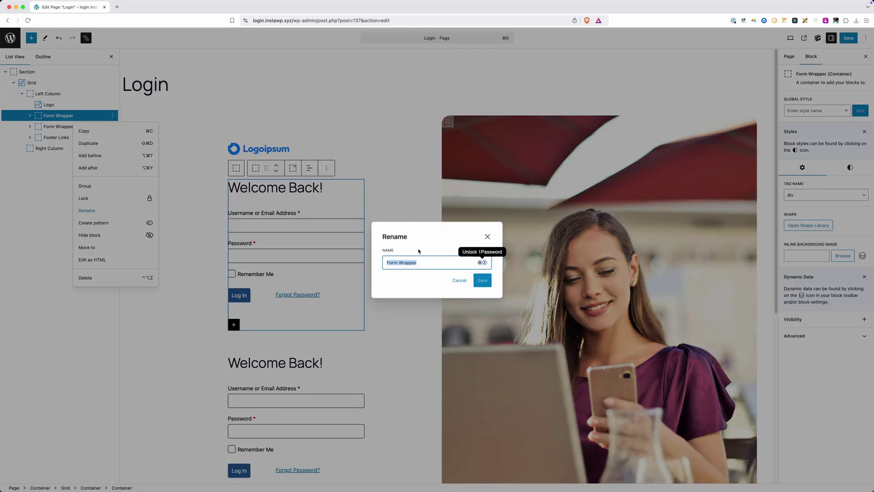
left_click(423, 264)
type("(Lo")
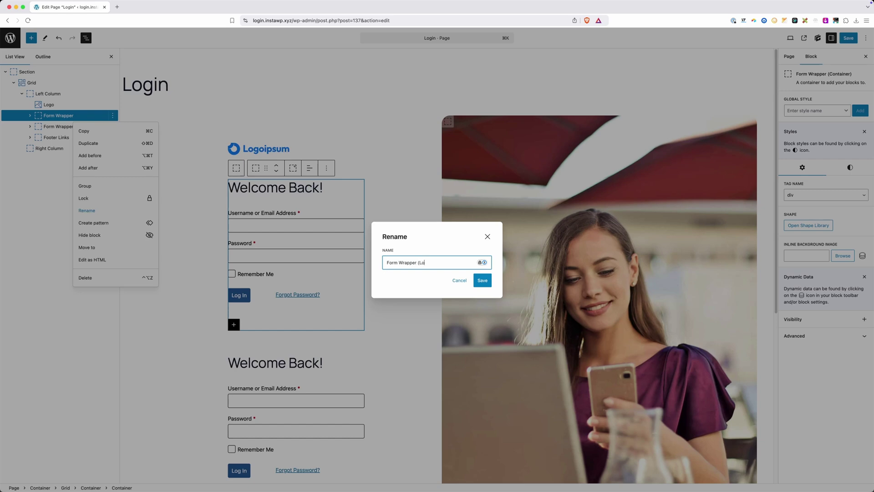
type("gged Out)")
left_click(483, 280)
- Rename the duplicated container to 'Message Wrapper (Logged In)'
right_click(67, 127)
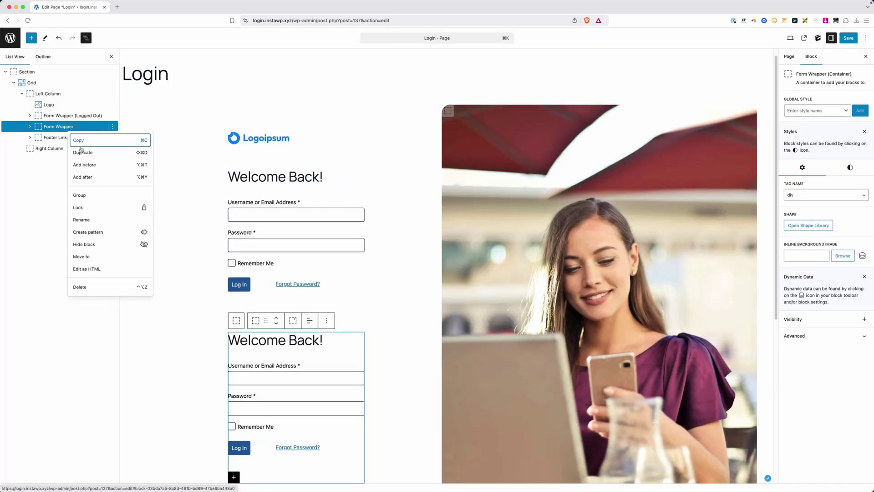
left_click(87, 219)
left_click(401, 263)
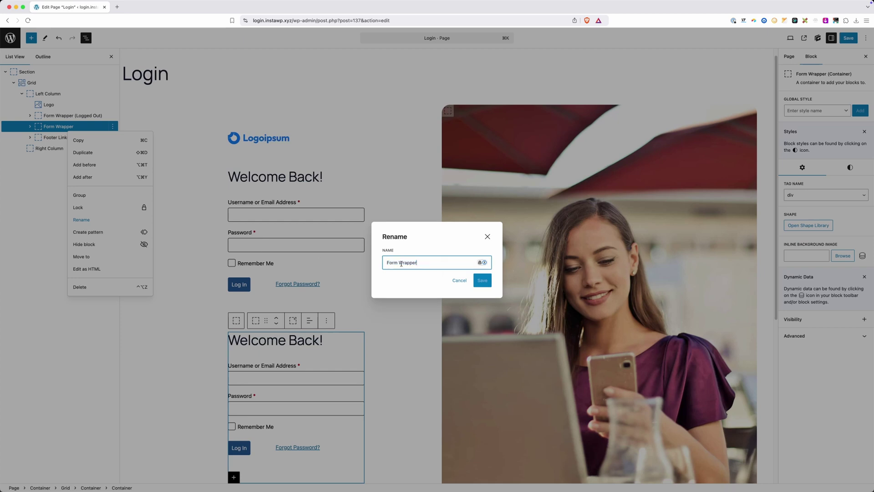
double_click(394, 263)
type("Message Wrapper (Logged In")
left_click(483, 280)
left_click(48, 194)
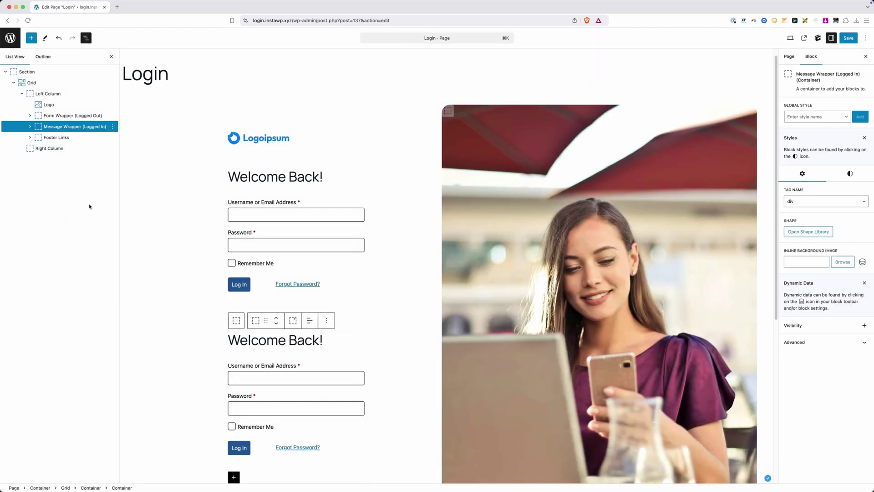
- Delete the WS Form PRO block from the Message Wrapper (Logged In)
left_click(30, 126)
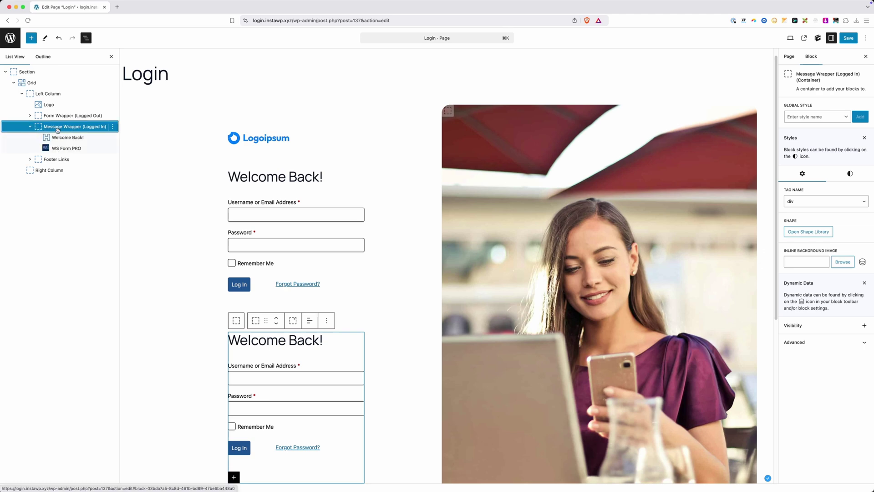
left_click(259, 378)
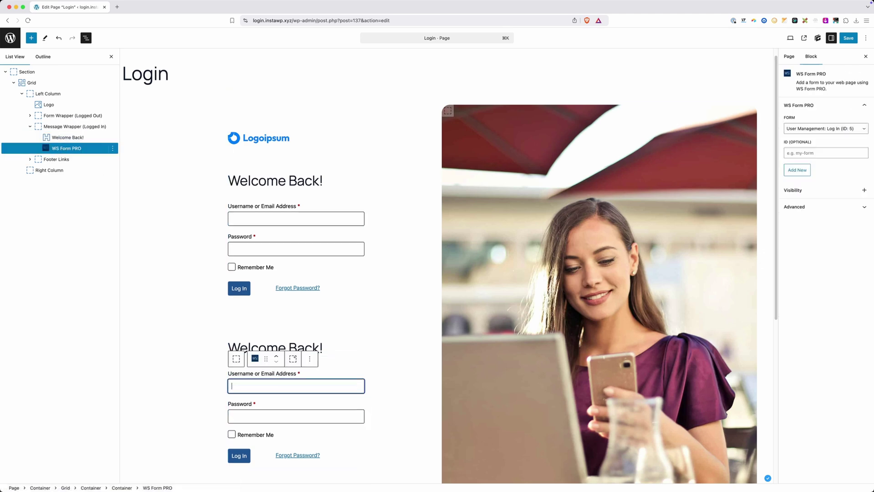
key("BackSpace")
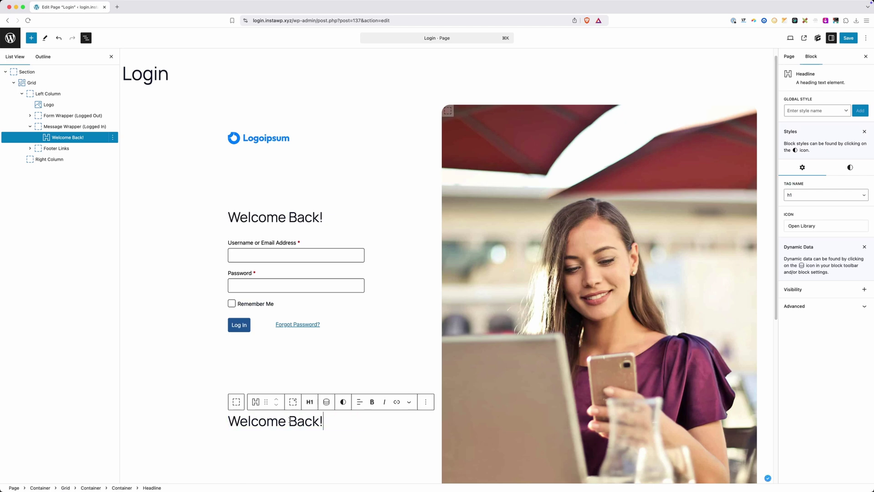
- Replace the Welcome Back! heading with 'Hi,' and add a User Meta dynamic tag
triple_click(290, 421)
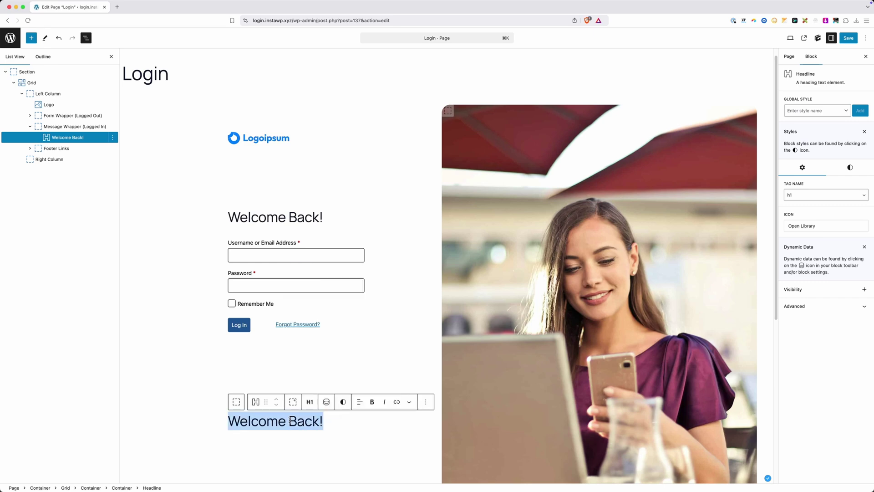
type("Hi,")
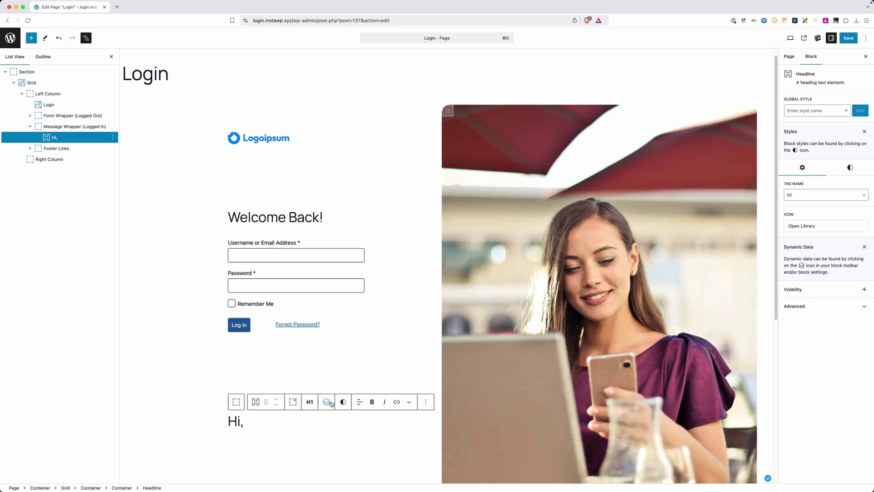
left_click(330, 403)
left_click(406, 180)
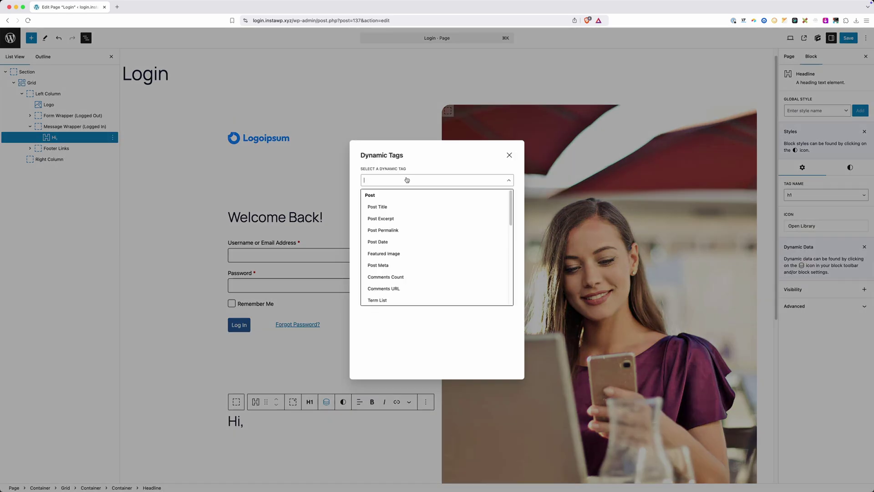
scroll(416, 239, "down", 1)
scroll(400, 268, "down", 5)
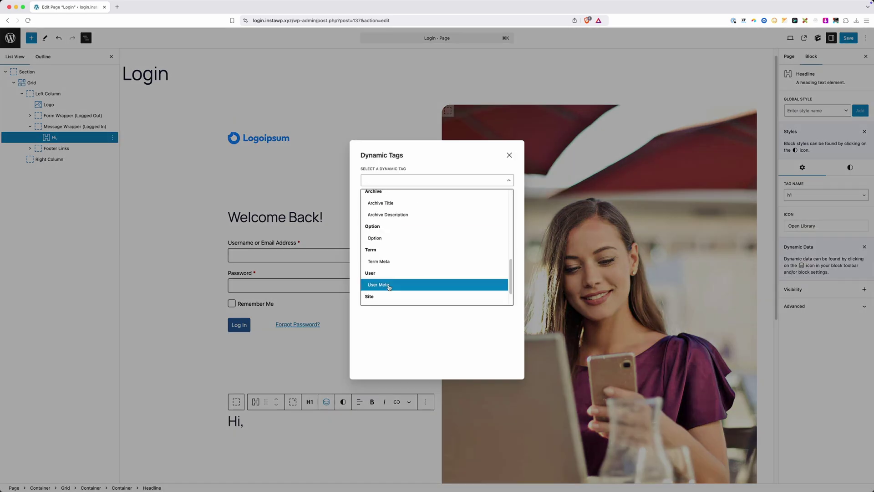
left_click(389, 286)
- Set the tag's meta key to user_firstname and insert it into the heading
left_click(395, 243)
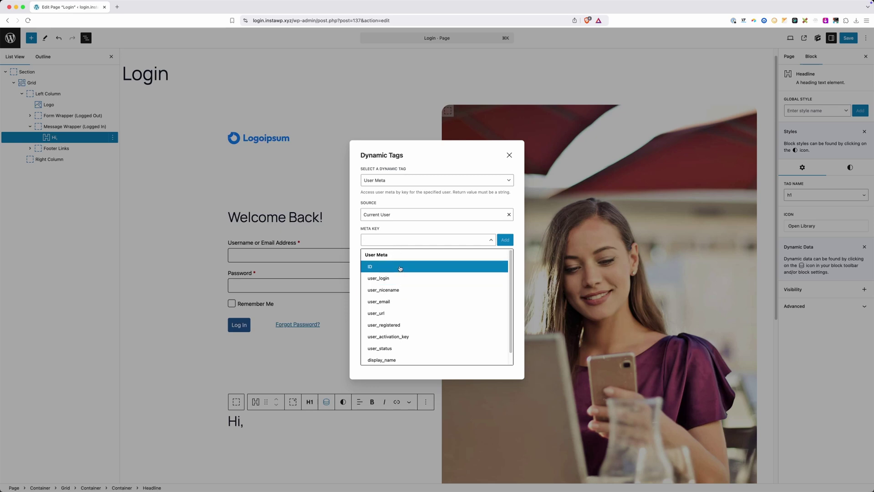
scroll(404, 291, "down", 1)
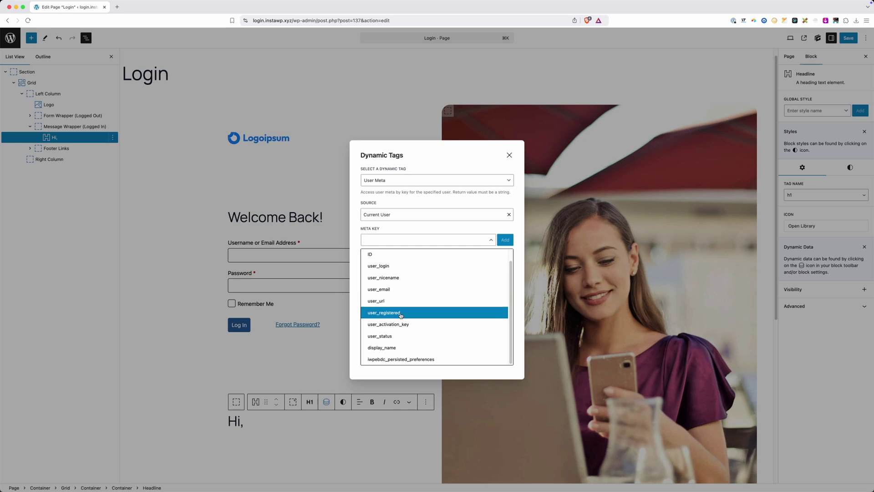
scroll(400, 295, "up", 1)
left_click(379, 285)
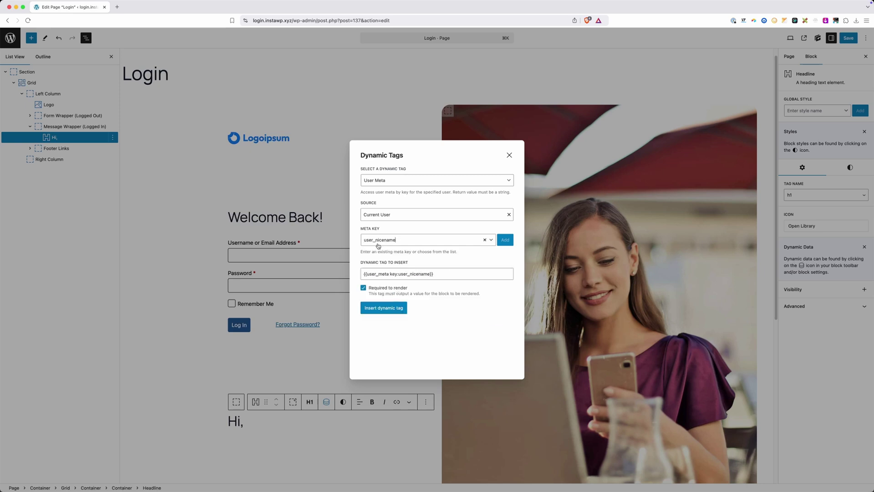
double_click(379, 244)
type("user_fir")
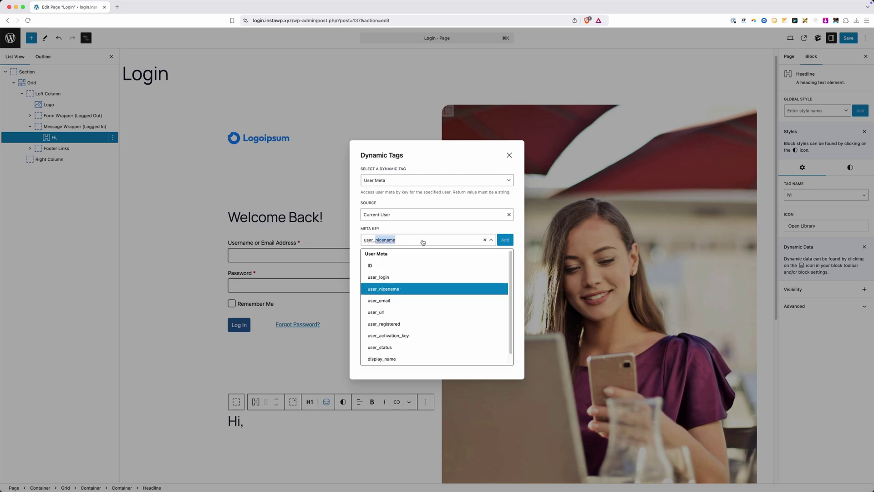
type("stname")
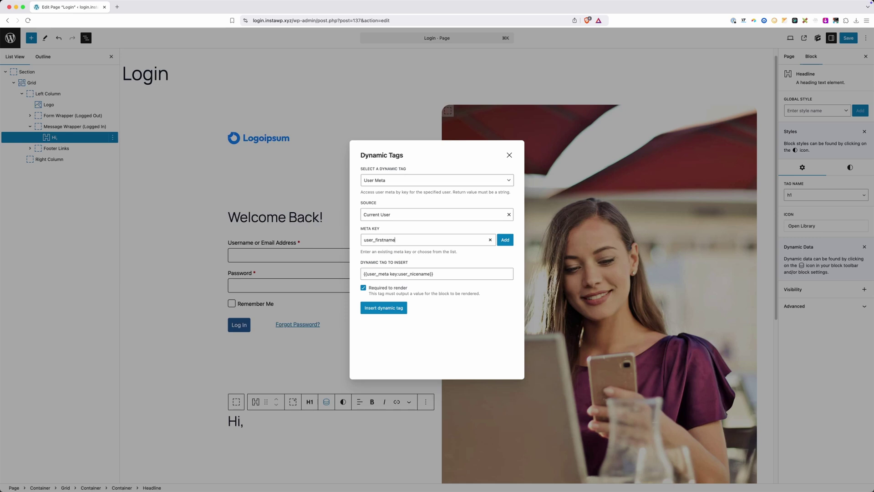
left_click(506, 243)
left_click(401, 309)
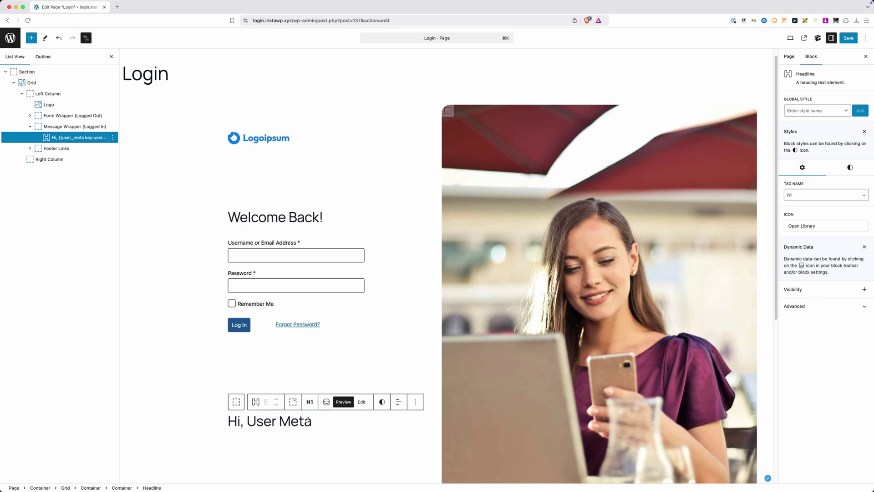
- Paste the already-logged-in paragraph and link 'Home page' to '/'
type("You're already logged in. Do you want to log out or go to the Home page?")
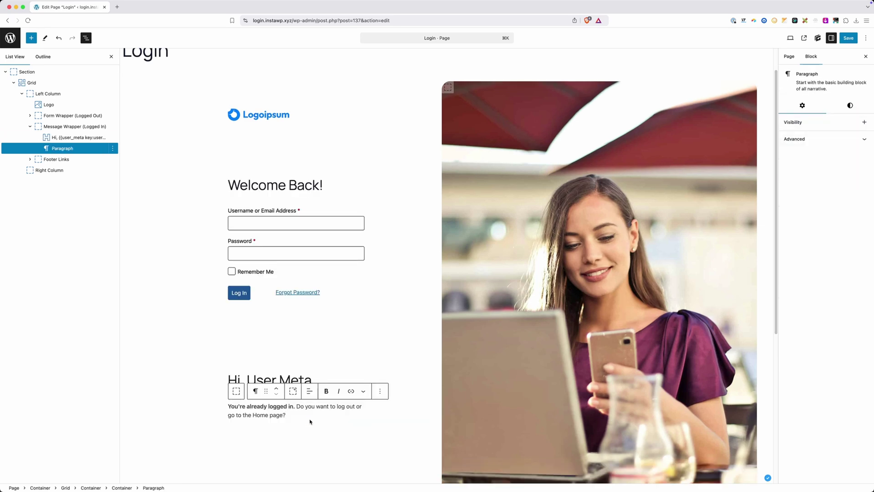
left_click_drag(254, 415, 282, 413)
left_click(350, 391)
type("/")
key("Return")
- Link the words 'log out' to /wp-login.php?action=logout
scroll(334, 406, "down", 1)
left_click_drag(337, 399, 354, 399)
left_click(351, 384)
type("wp-login.php?action=logout=")
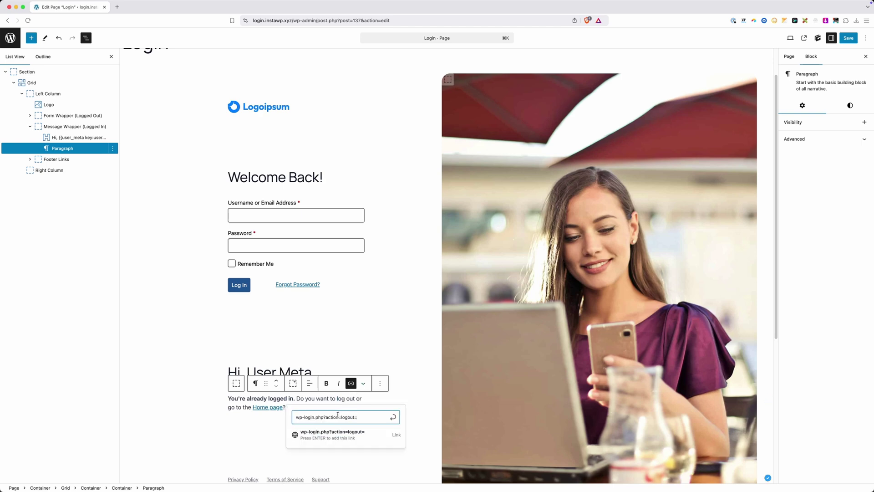
left_click(296, 417)
type("/")
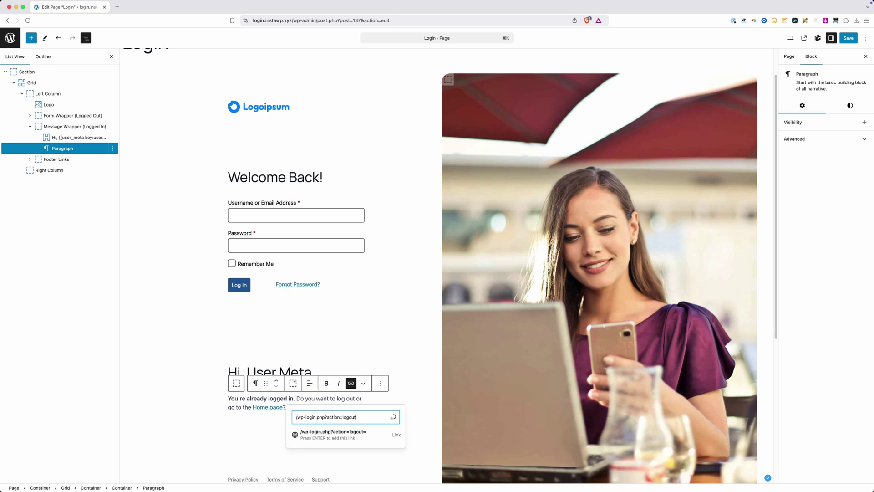
left_click(393, 418)
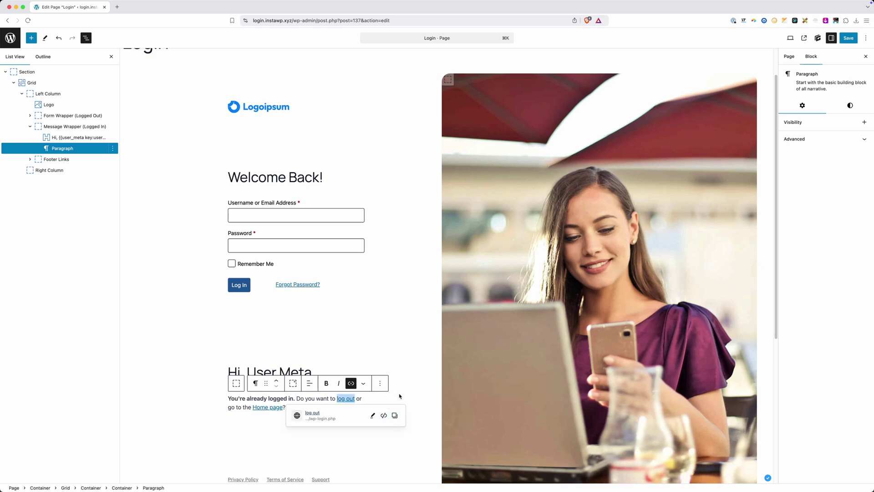
left_click(407, 391)
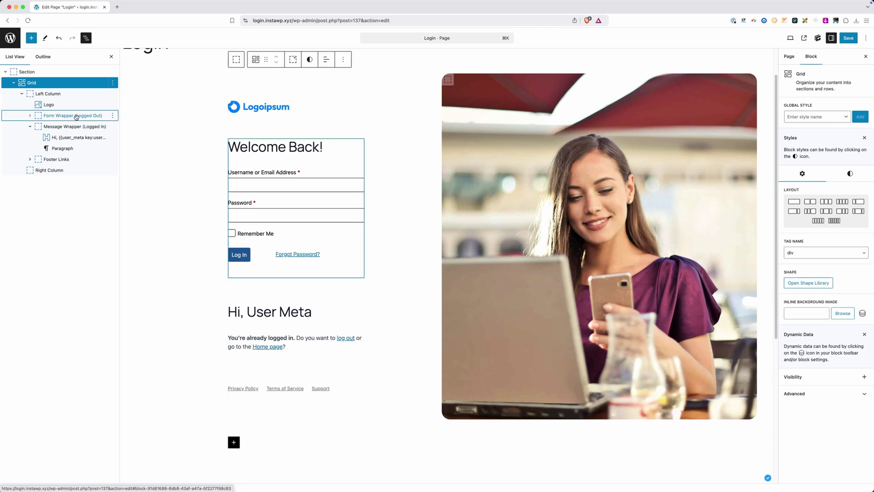
- Give Form Wrapper (Logged Out) a User Role visibility condition of Logged-out
left_click(76, 117)
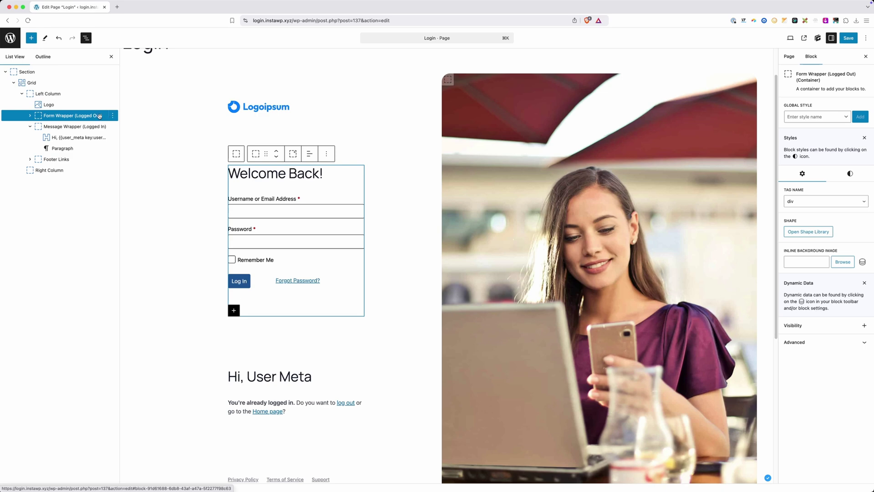
left_click(864, 326)
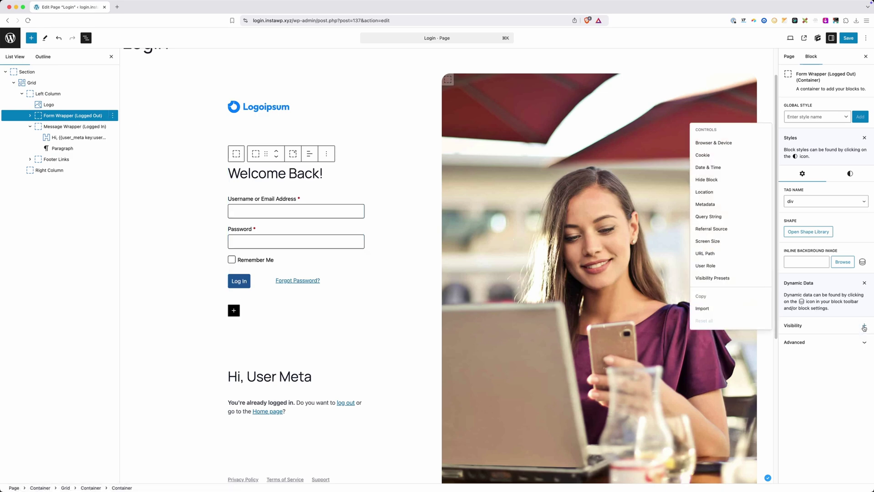
left_click(735, 270)
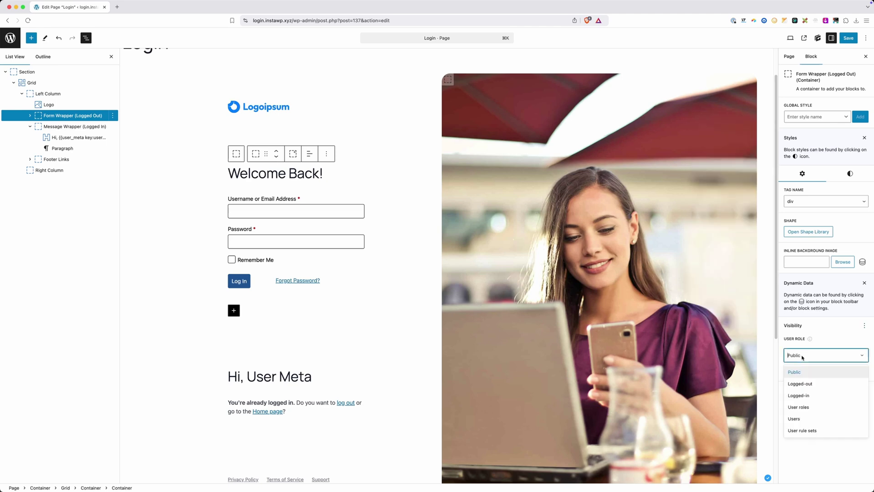
left_click(812, 385)
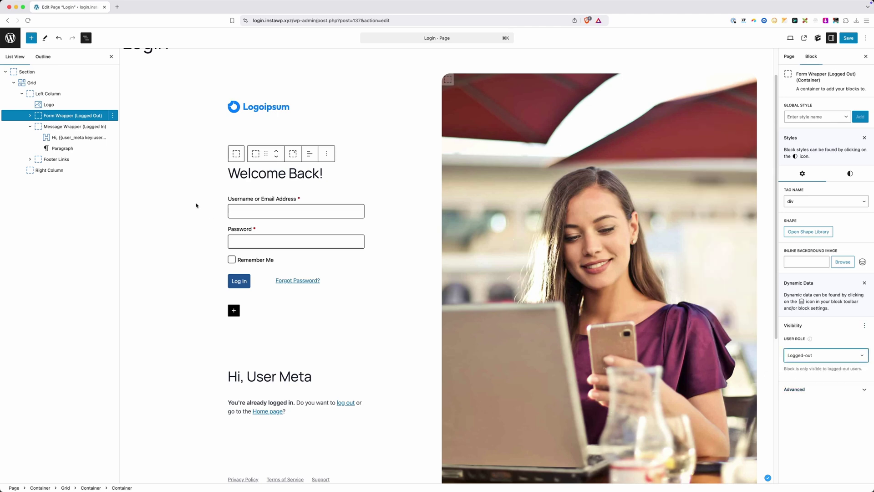
- Restrict Message Wrapper (Logged In) to the Logged-in user role and save the page
left_click(75, 126)
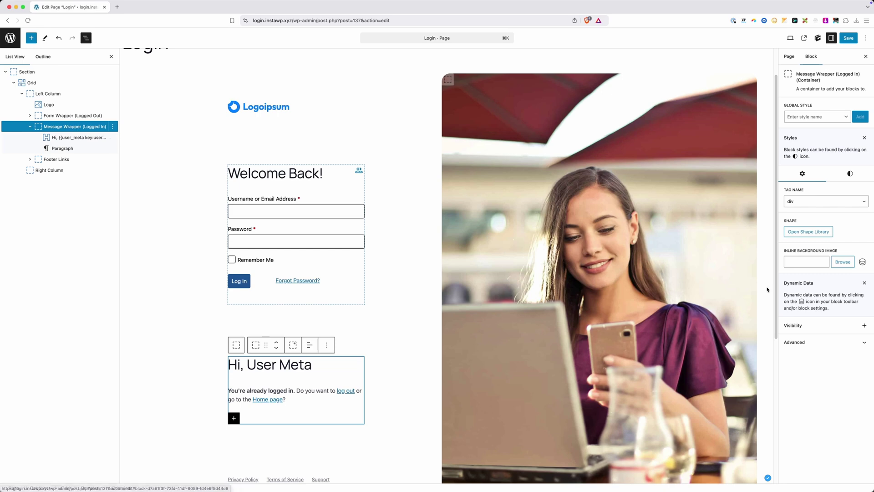
left_click(864, 325)
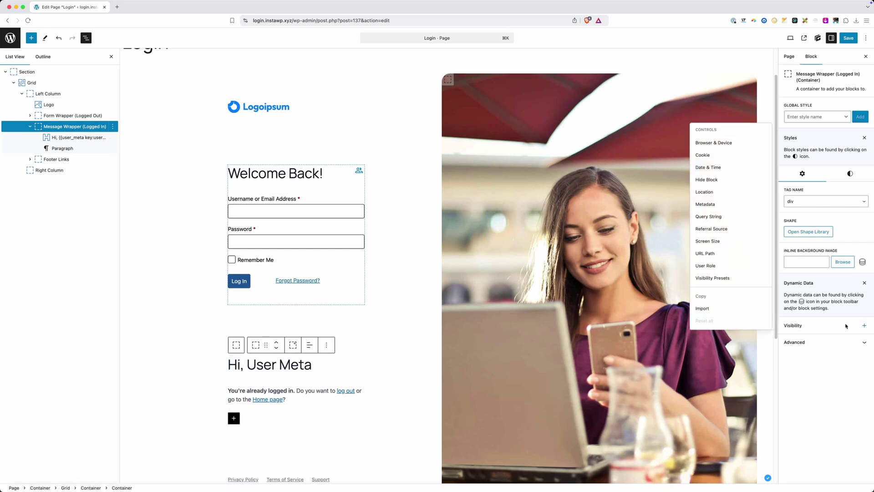
left_click(708, 266)
left_click(807, 356)
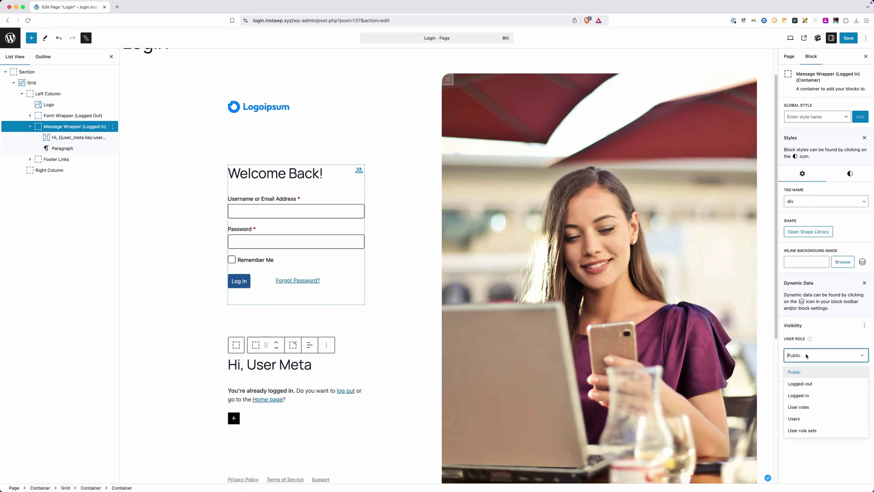
left_click(812, 396)
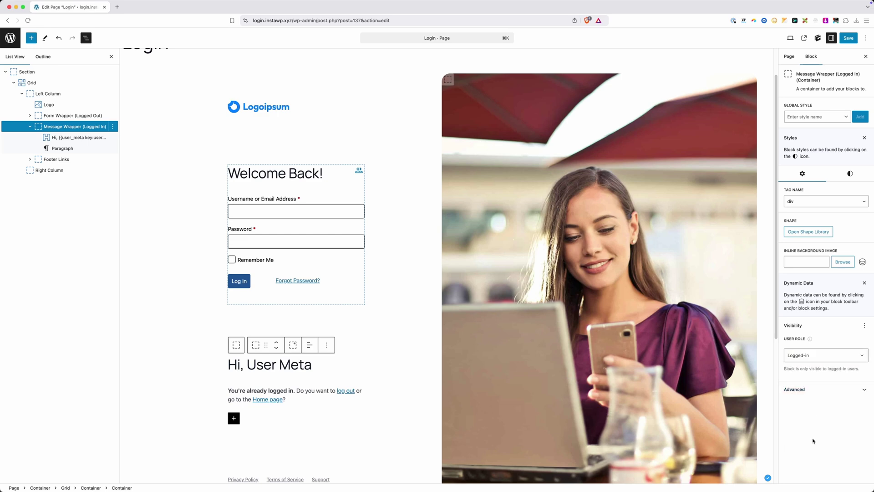
left_click(849, 38)
- View the live Login page's first-name greeting and follow its Home page link
left_click(381, 367)
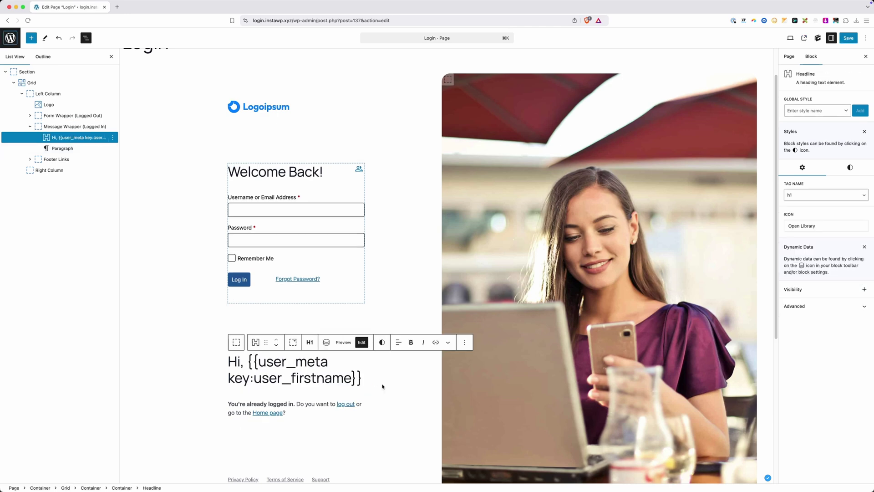
left_click(805, 38)
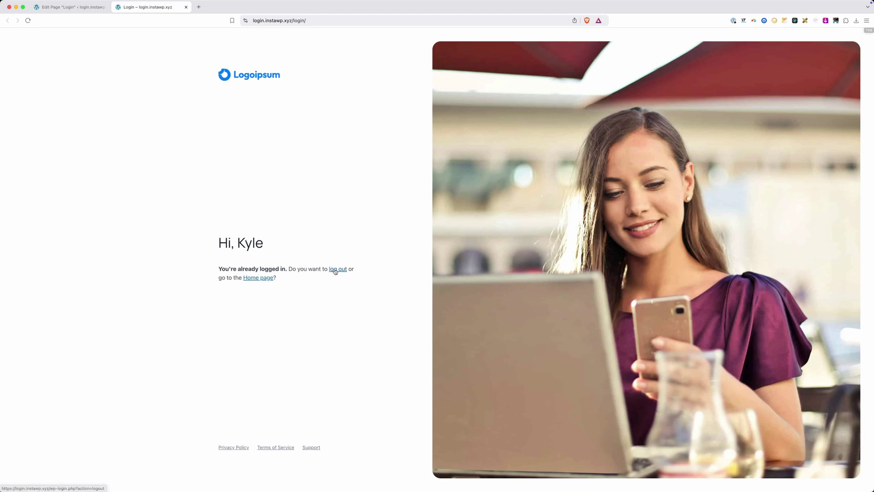
left_click(256, 278)
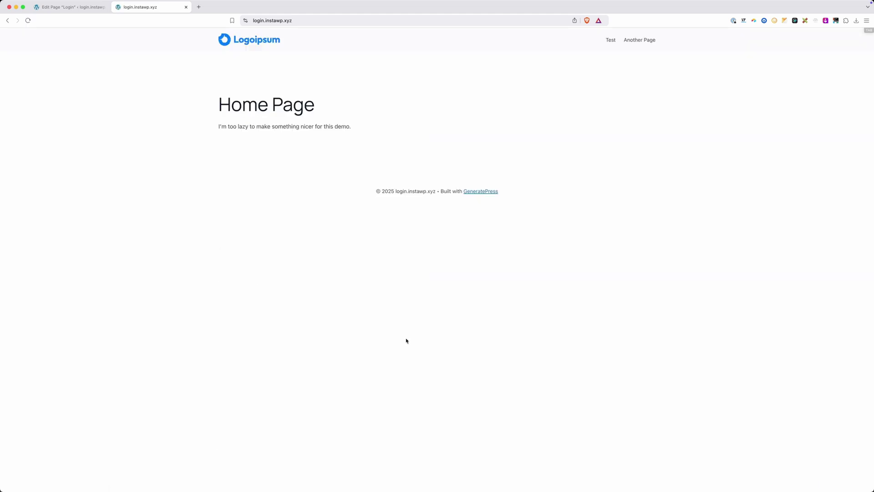